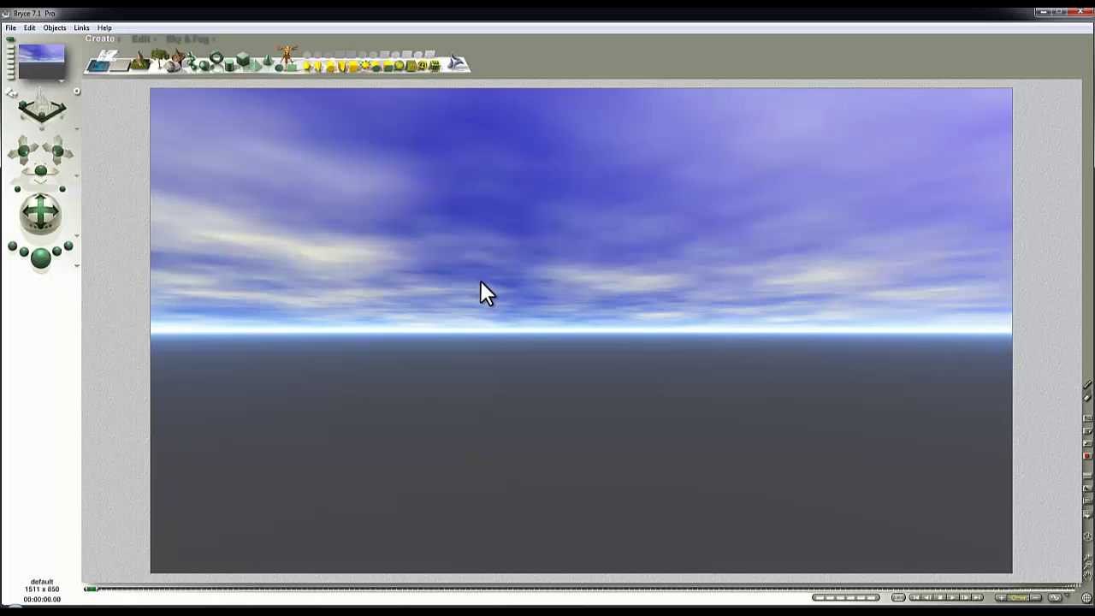
Add a symmetrical lattice, scale it up greatly, reframe the camera and start a test render.
{"action": "left_click", "coordinate": [183, 65]}
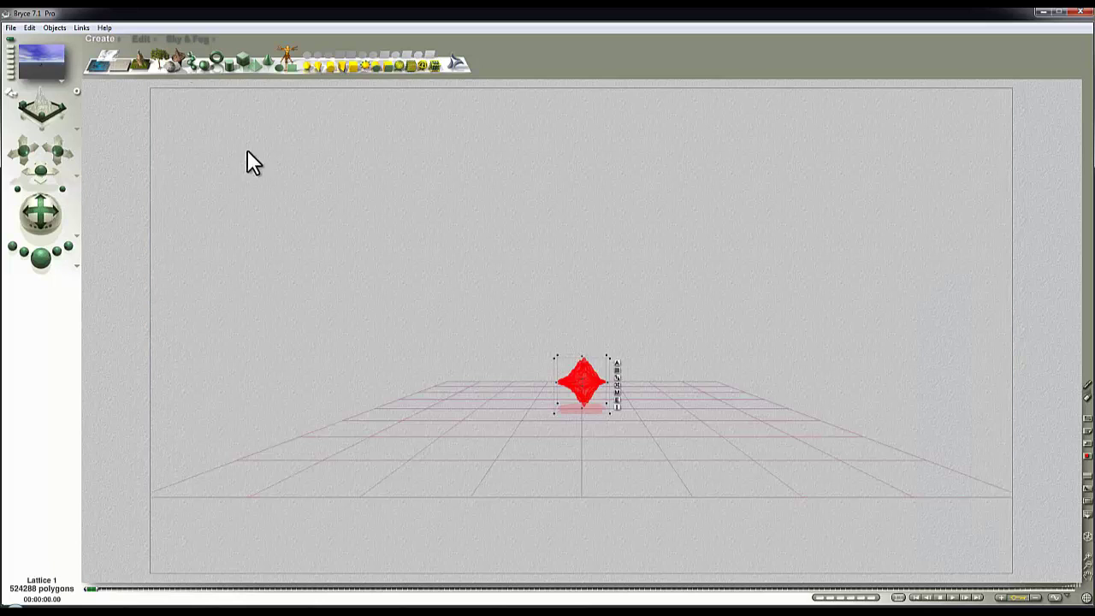
{"action": "left_click", "coordinate": [142, 38]}
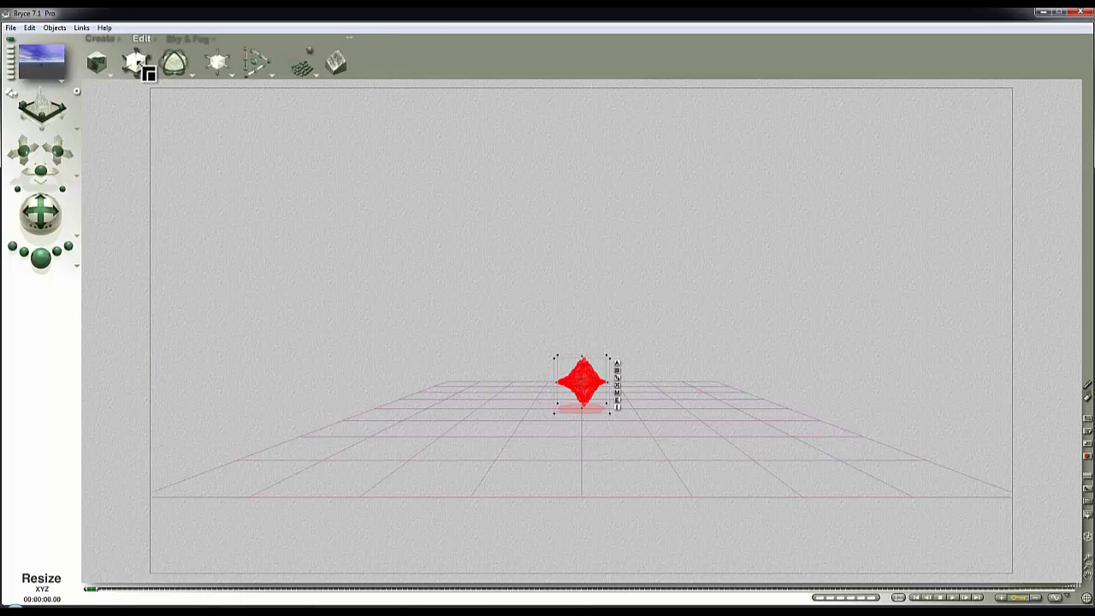
{"action": "left_click_drag", "start_coordinate": [137, 64], "coordinate": [166, 80]}
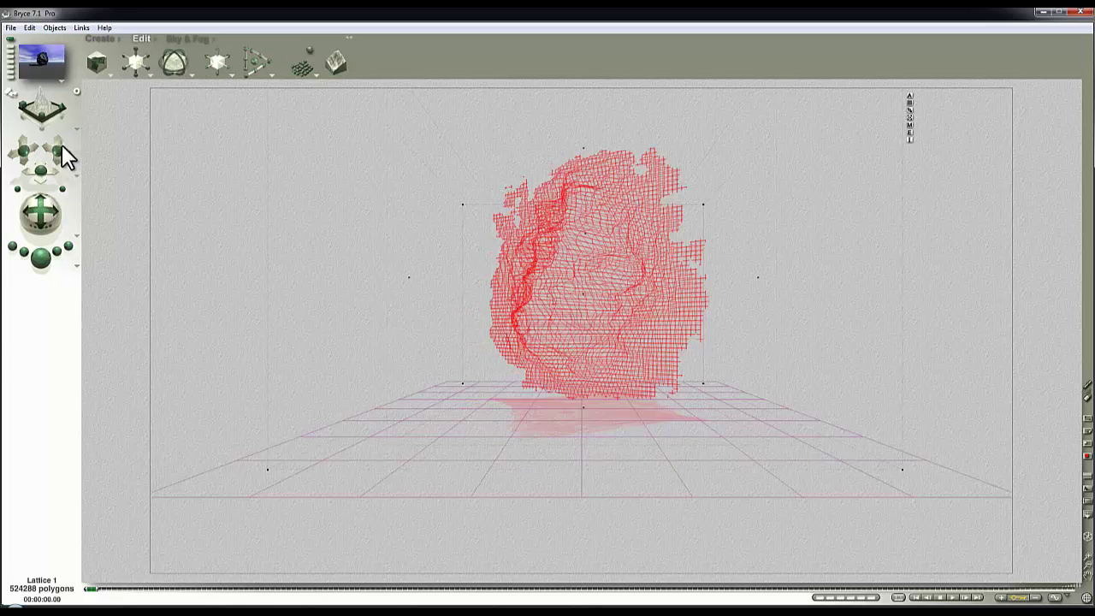
{"action": "mouse_move", "coordinate": [61, 144]}
{"action": "left_mouse_down"}
{"action": "mouse_move", "coordinate": [73, 204]}
{"action": "mouse_move", "coordinate": [40, 170]}
{"action": "mouse_move", "coordinate": [56, 152]}
{"action": "left_mouse_up"}
{"action": "key", "text": "ctrl+r"}
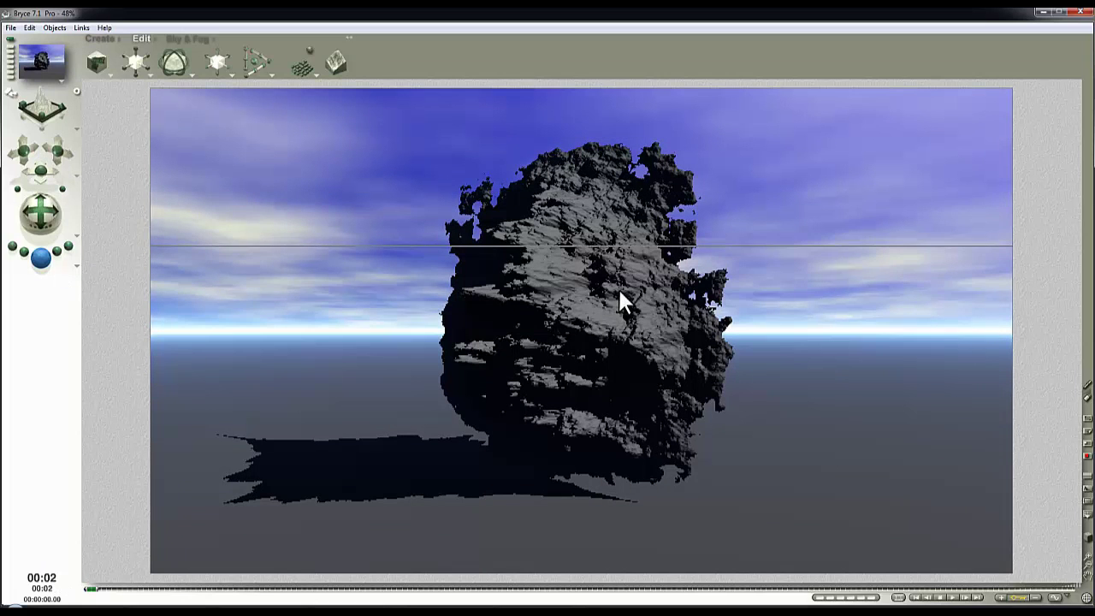
Stop the render, open the lattice's terrain editor and enable component 1's alpha channel.
{"action": "left_click", "coordinate": [720, 342]}
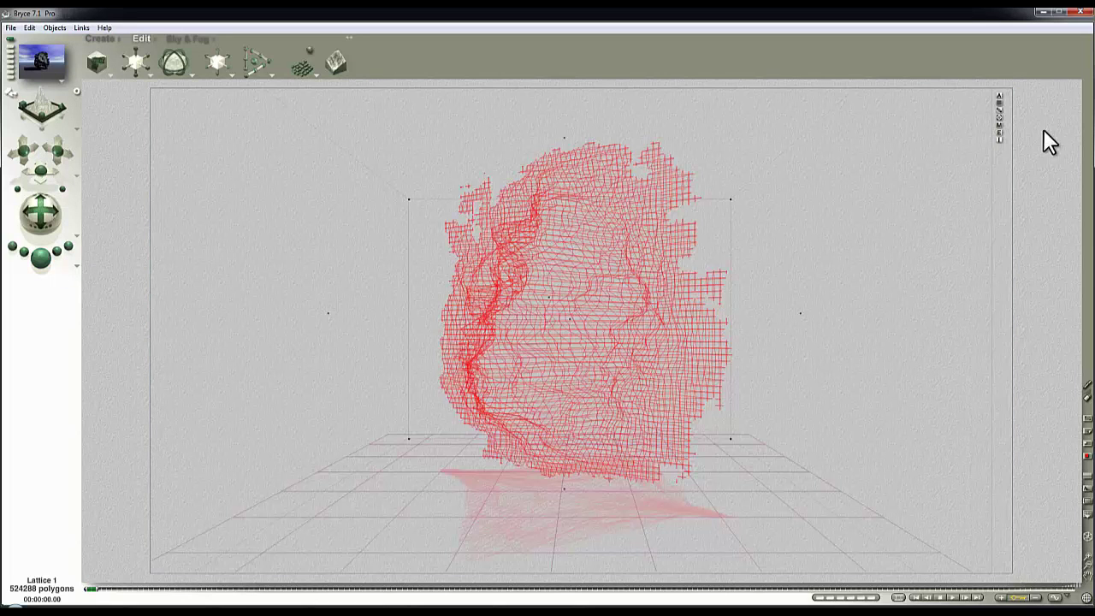
{"action": "left_click", "coordinate": [1000, 130]}
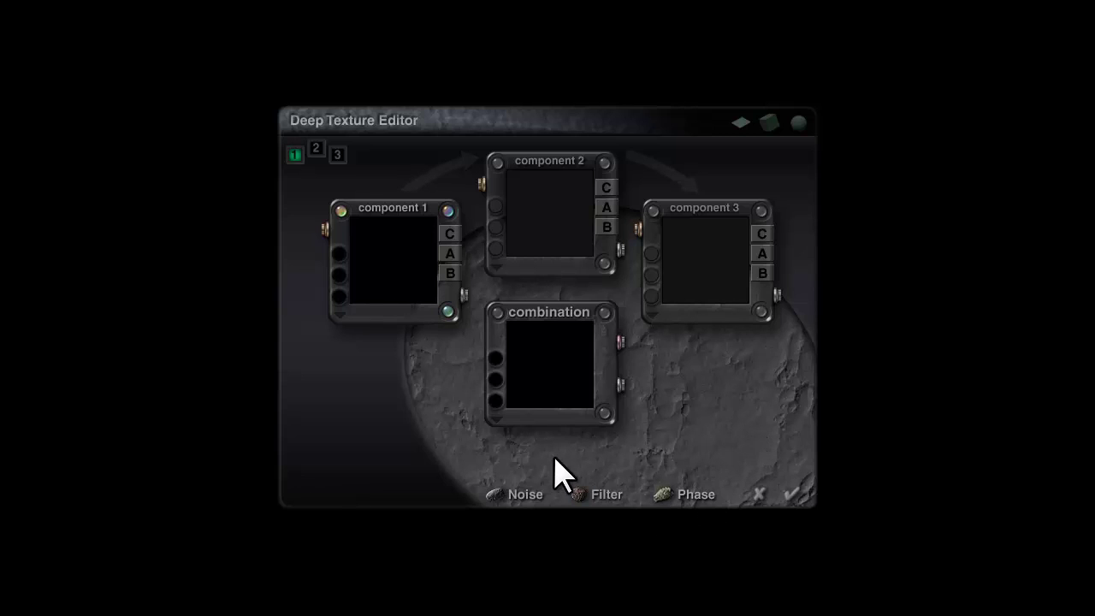
{"action": "left_click", "coordinate": [450, 255]}
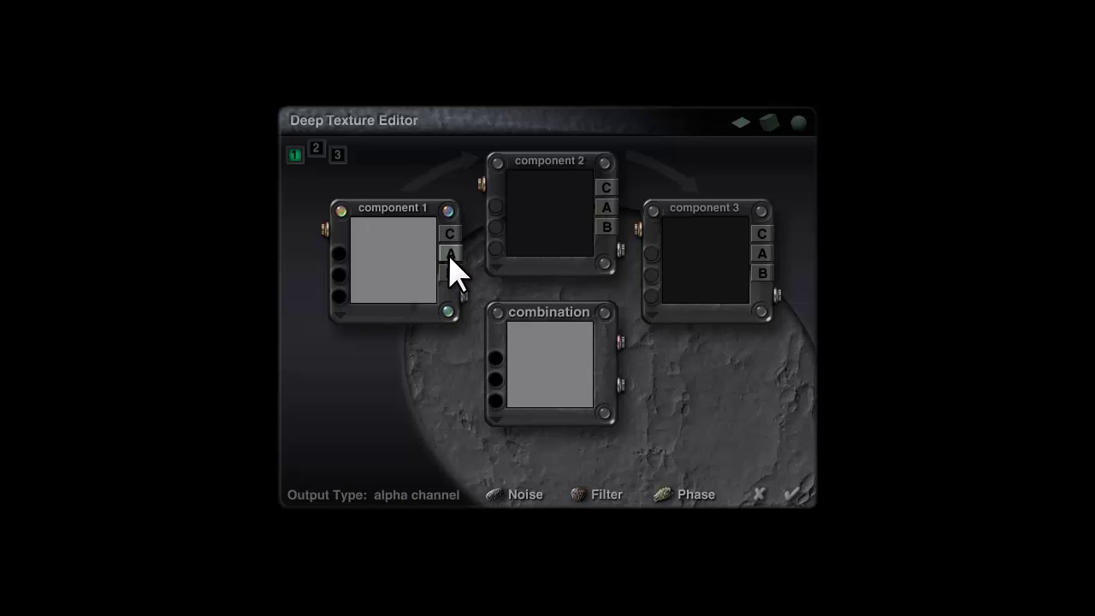
{"action": "left_click", "coordinate": [341, 210]}
{"action": "left_click", "coordinate": [447, 210]}
{"action": "left_click", "coordinate": [448, 311]}
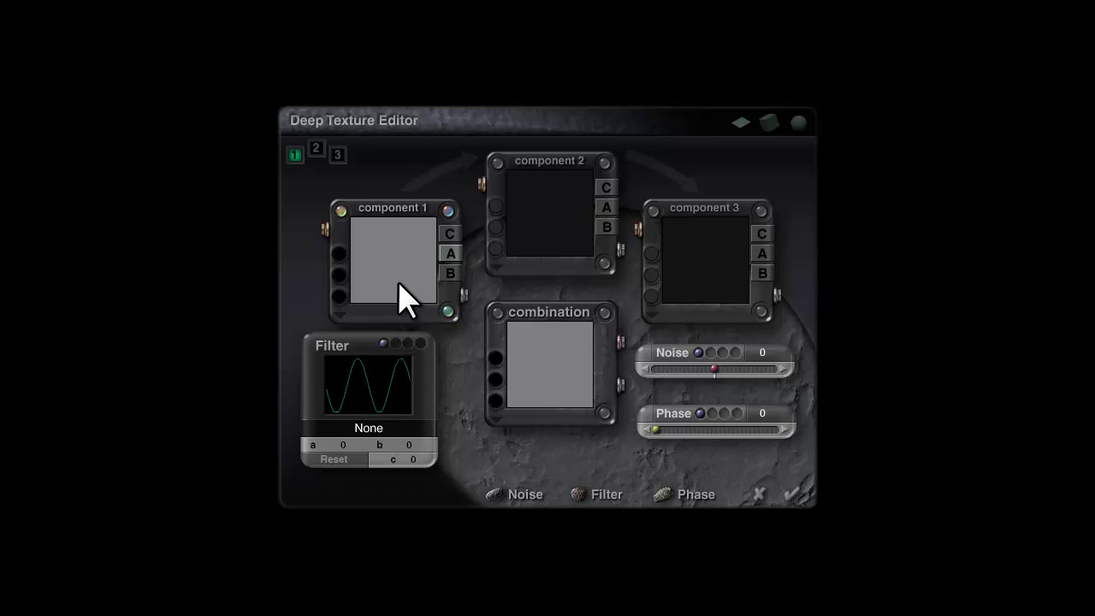
Set component 1's noise to 2D Distance Origin with frequency 6 on every axis.
{"action": "left_click", "coordinate": [641, 360]}
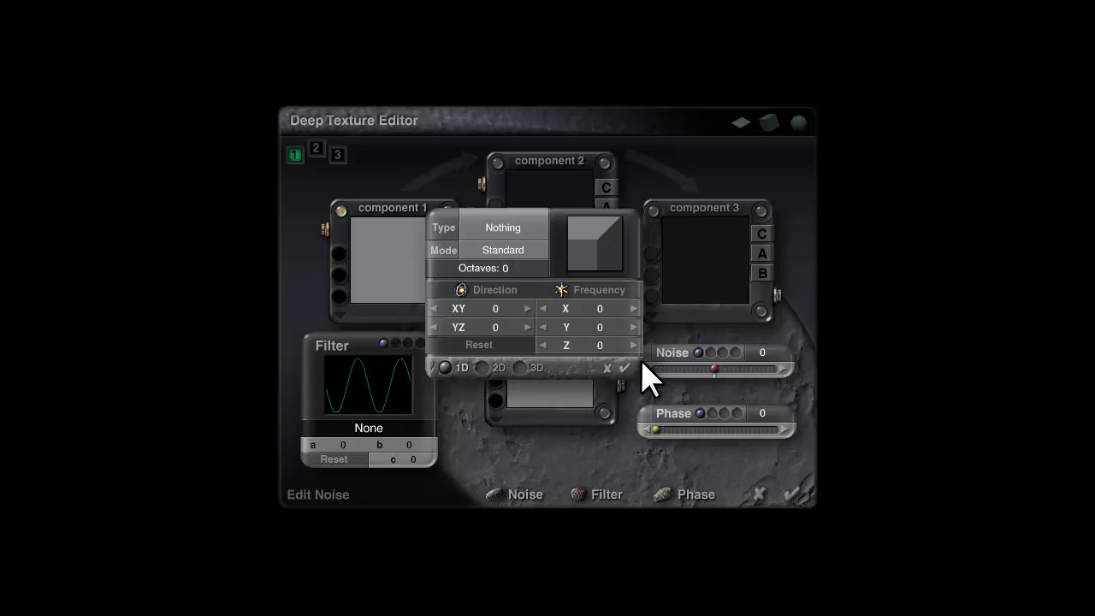
{"action": "left_click", "coordinate": [512, 229]}
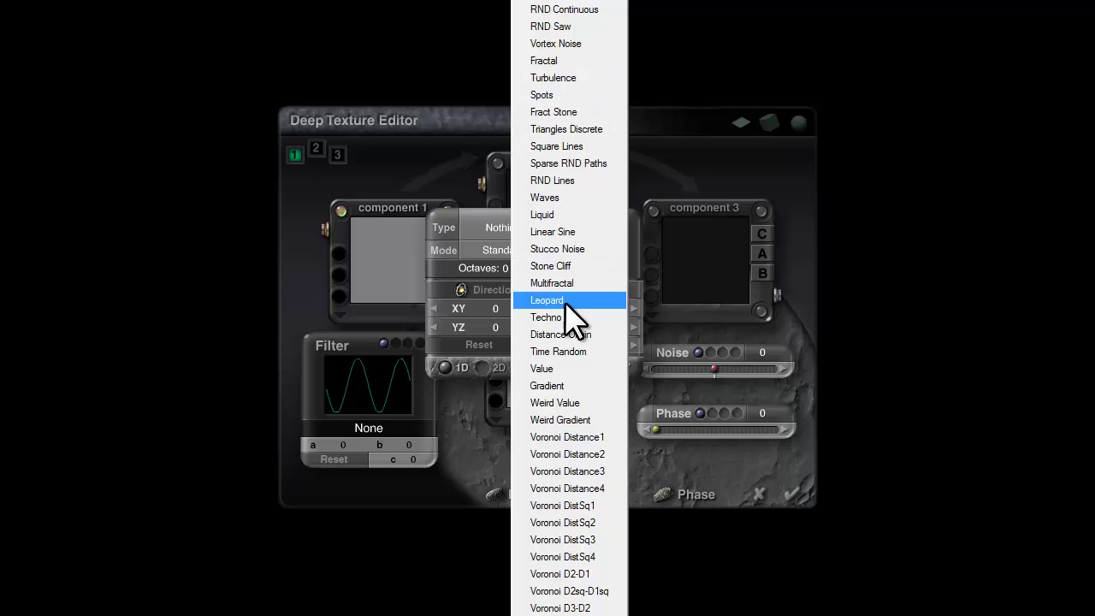
{"action": "left_click", "coordinate": [565, 334]}
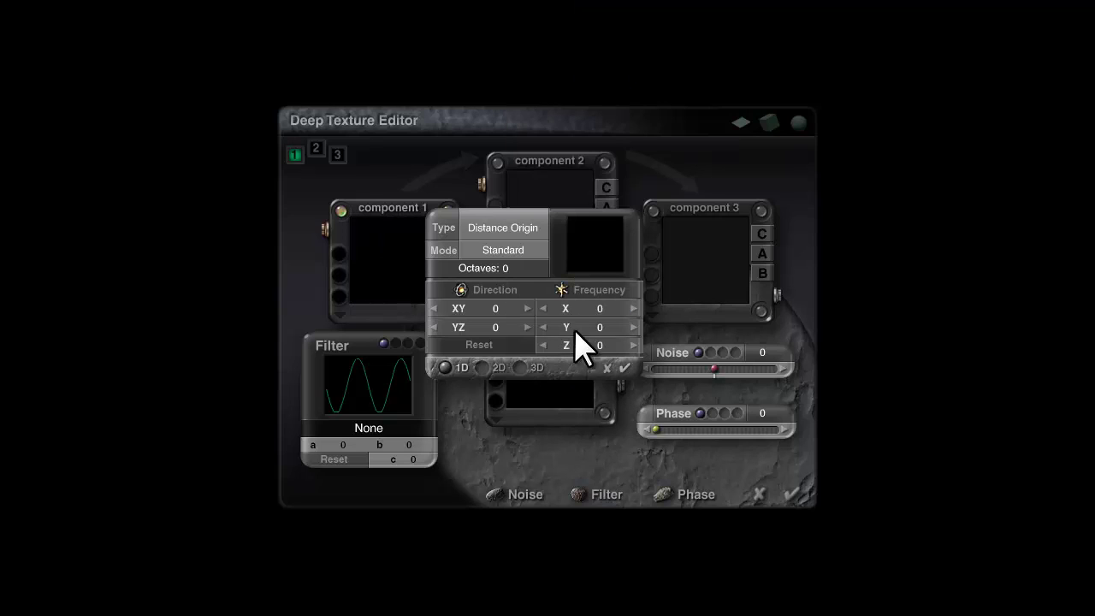
{"action": "left_click_drag", "start_coordinate": [561, 292], "coordinate": [560, 289]}
{"action": "left_click", "coordinate": [483, 369]}
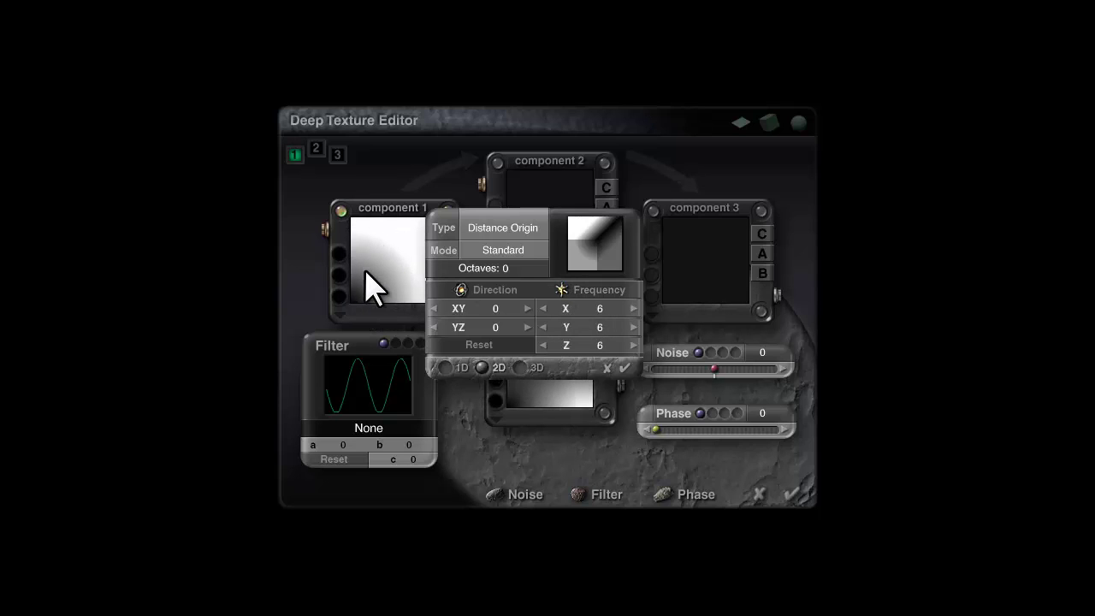
{"action": "left_click", "coordinate": [622, 366]}
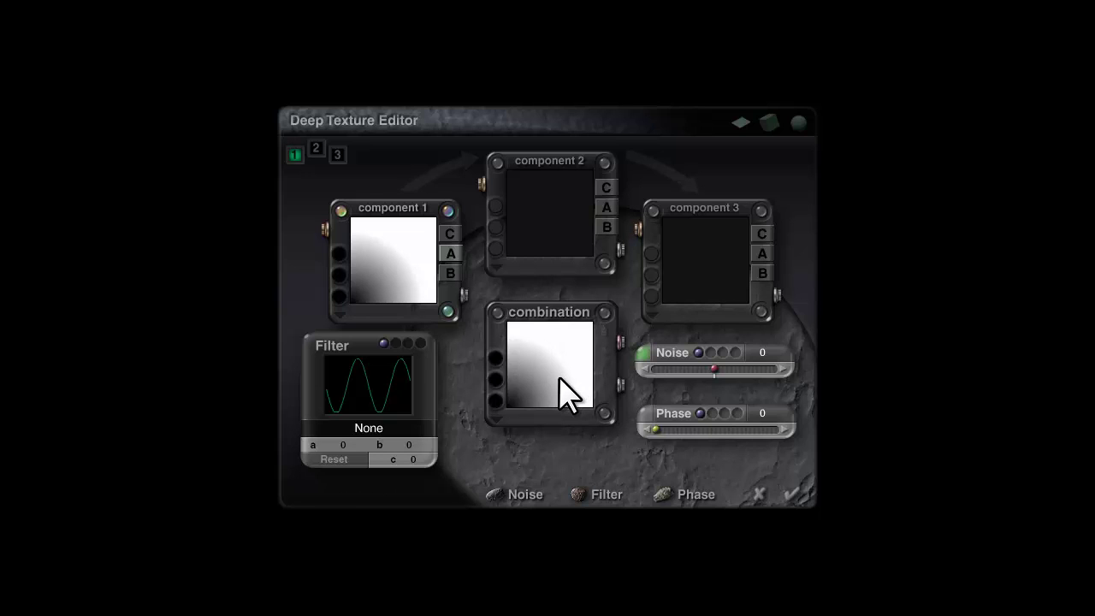
Apply the Distance Origin texture to the terrain canvas and rotate the 3D preview to inspect it.
{"action": "left_click", "coordinate": [791, 495]}
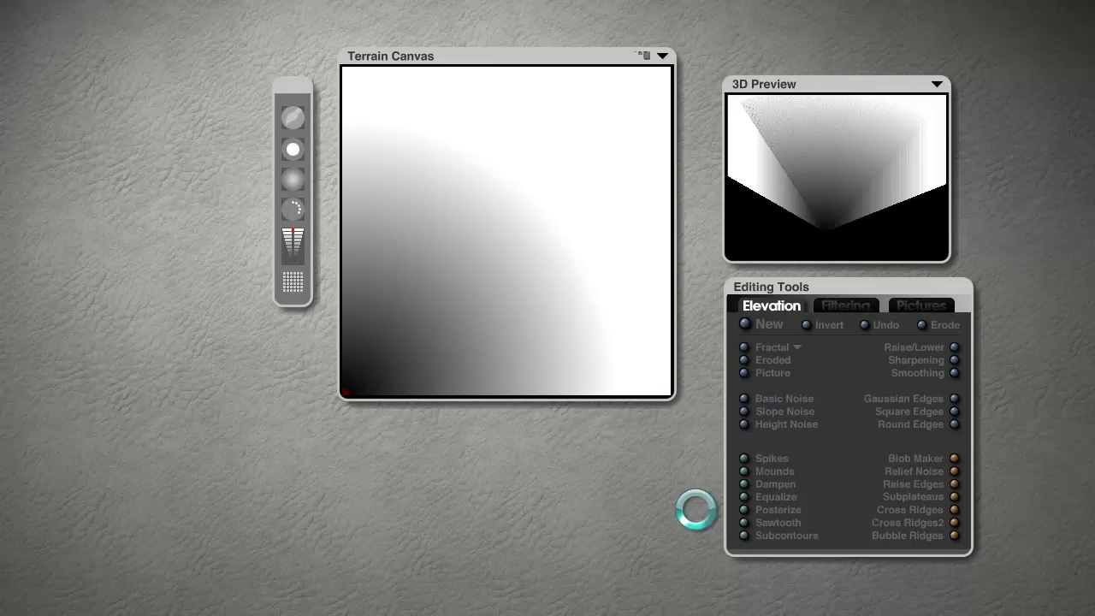
{"action": "left_click_drag", "start_coordinate": [882, 176], "coordinate": [751, 224]}
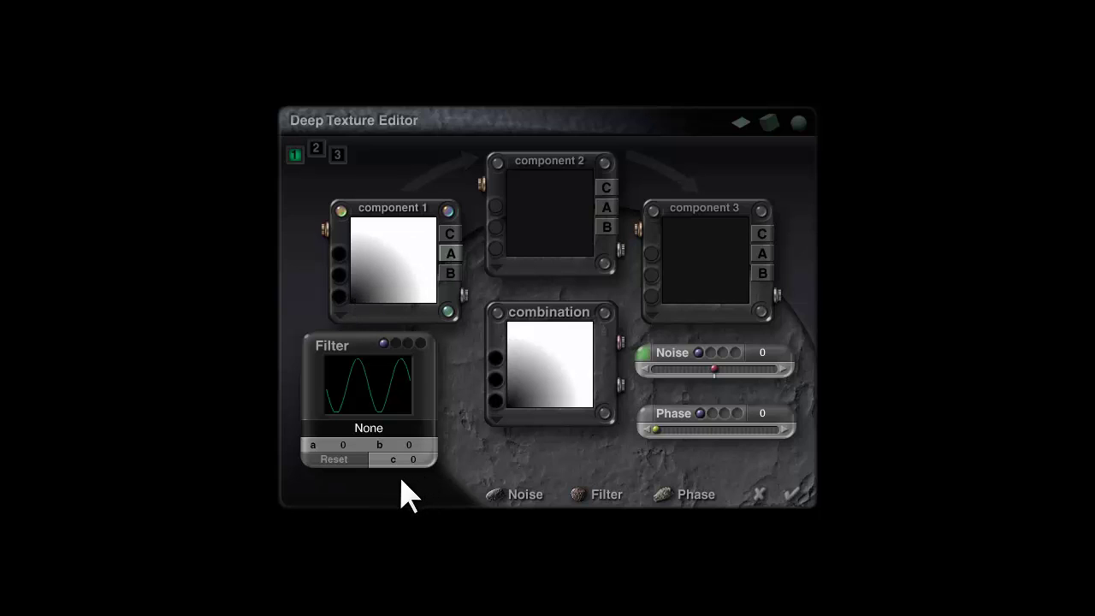
Choose the Smooth Clip aX+b filter, reset it, and set a to -0.51795 and b to 0.61896.
{"action": "left_click", "coordinate": [363, 431]}
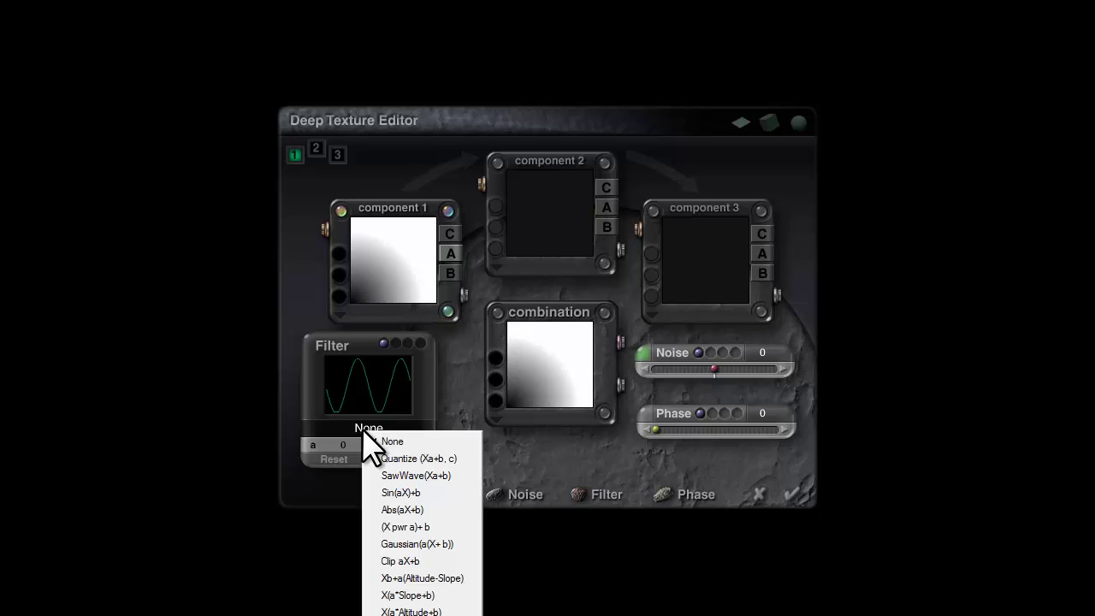
{"action": "left_click", "coordinate": [402, 614]}
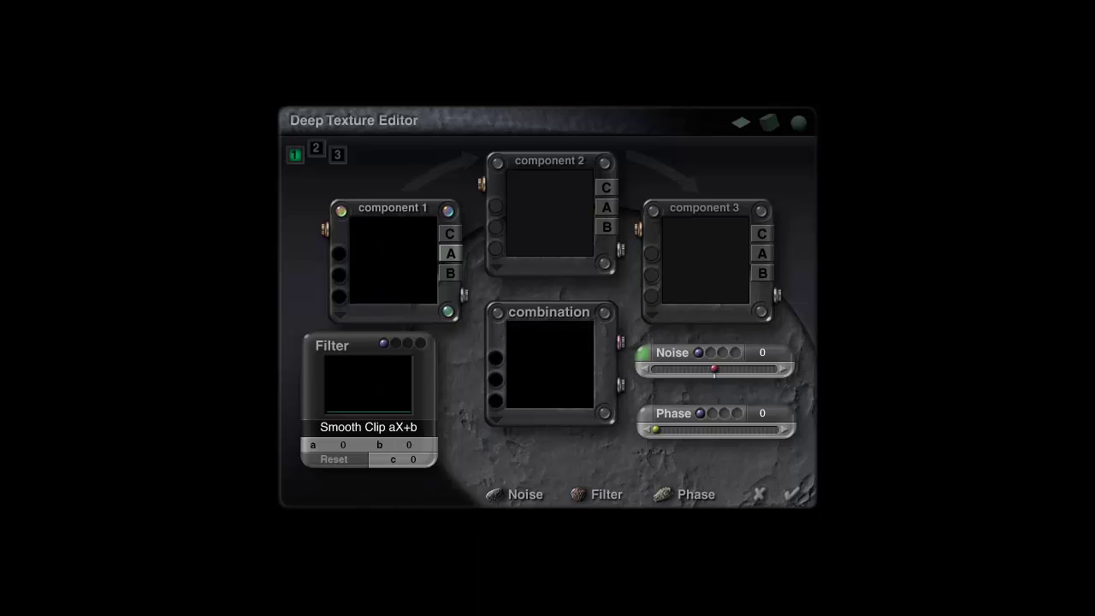
{"action": "left_click", "coordinate": [335, 460]}
{"action": "left_click_drag", "start_coordinate": [330, 447], "coordinate": [398, 442]}
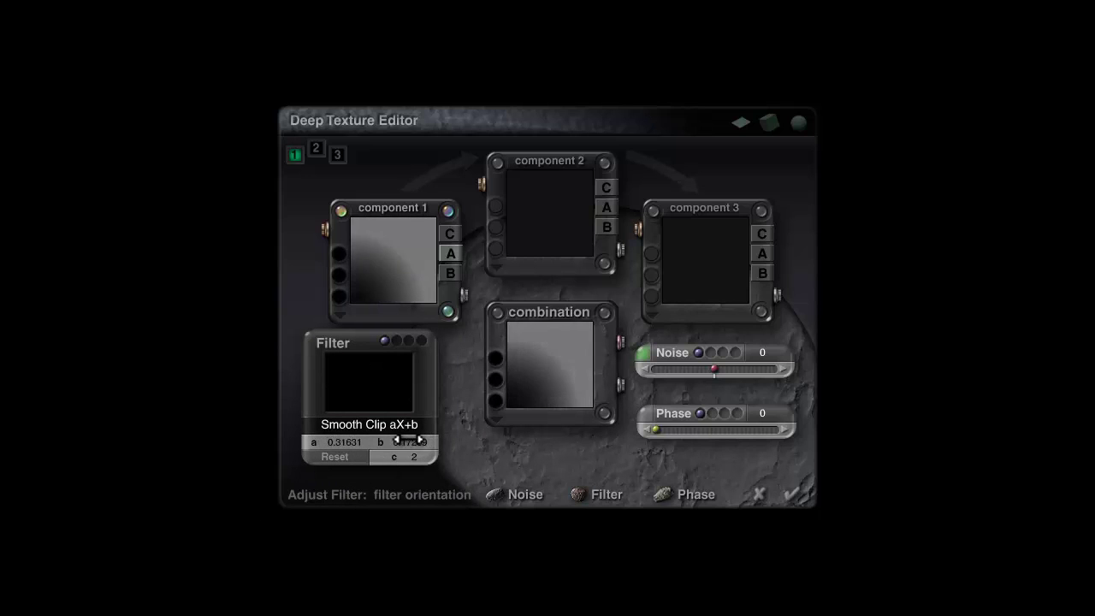
{"action": "left_click", "coordinate": [334, 457]}
{"action": "left_click_drag", "start_coordinate": [342, 443], "coordinate": [339, 442]}
{"action": "left_click_drag", "start_coordinate": [409, 443], "coordinate": [410, 442]}
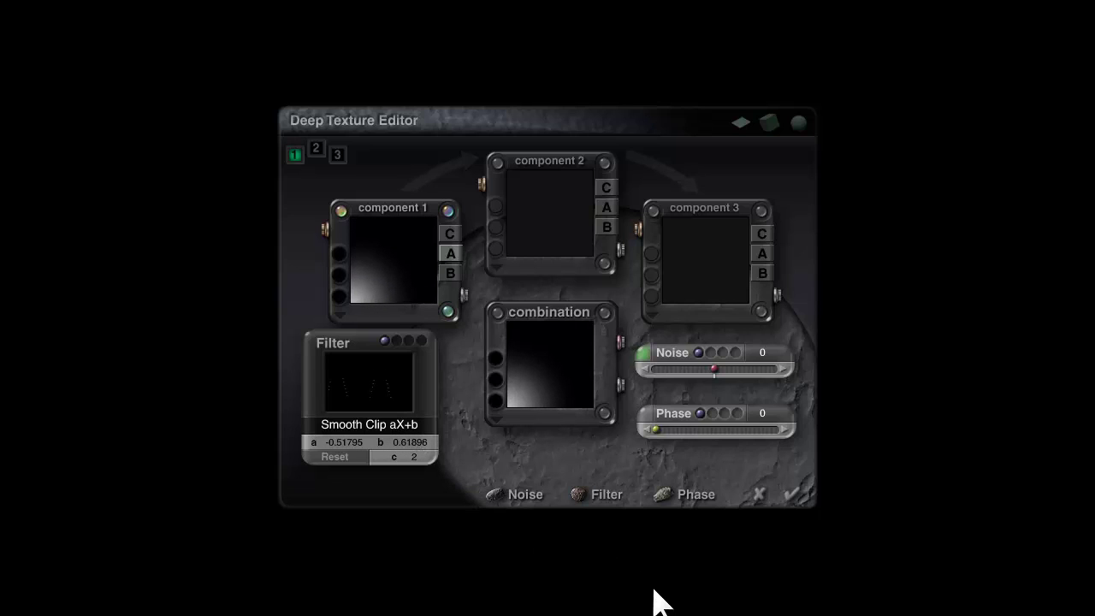
Switch component 1's phase to Sine and raise its amplitude.
{"action": "left_click", "coordinate": [644, 414]}
{"action": "left_click", "coordinate": [506, 230]}
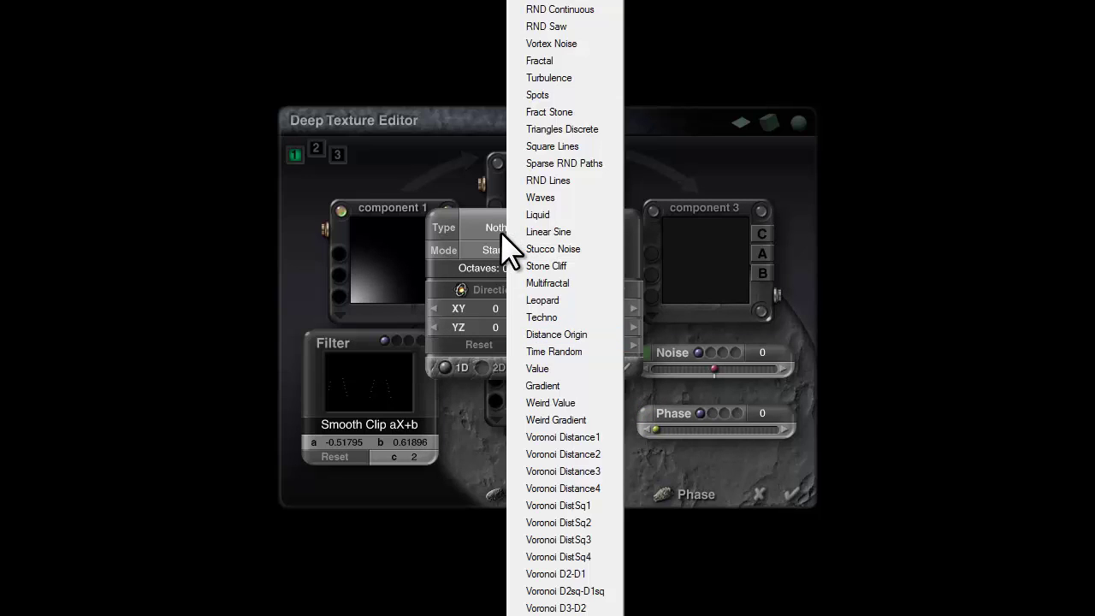
{"action": "left_click", "coordinate": [505, 232]}
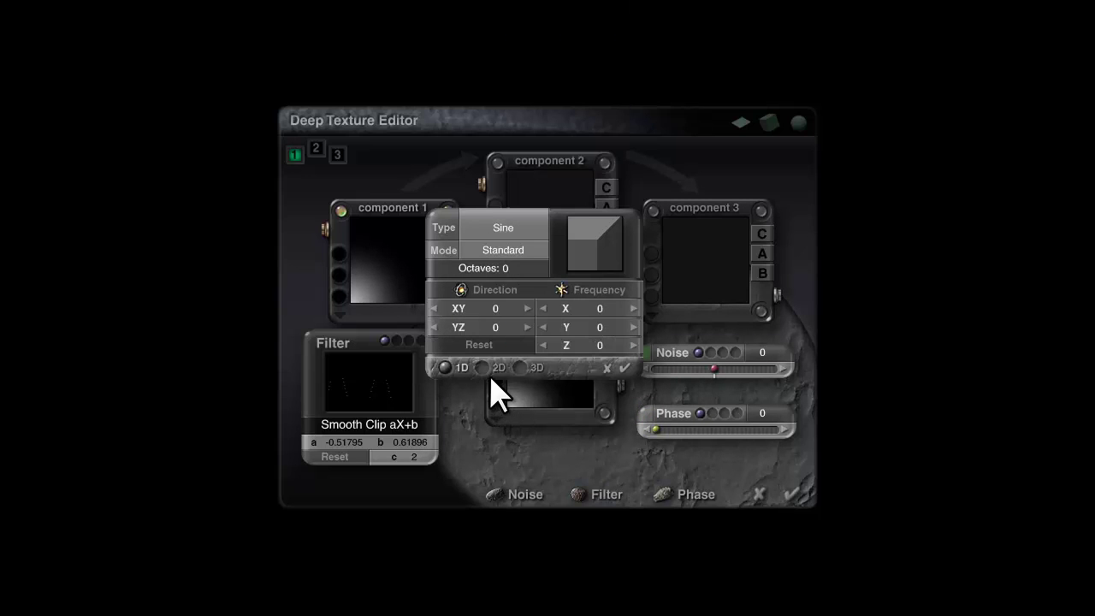
{"action": "left_click", "coordinate": [624, 368]}
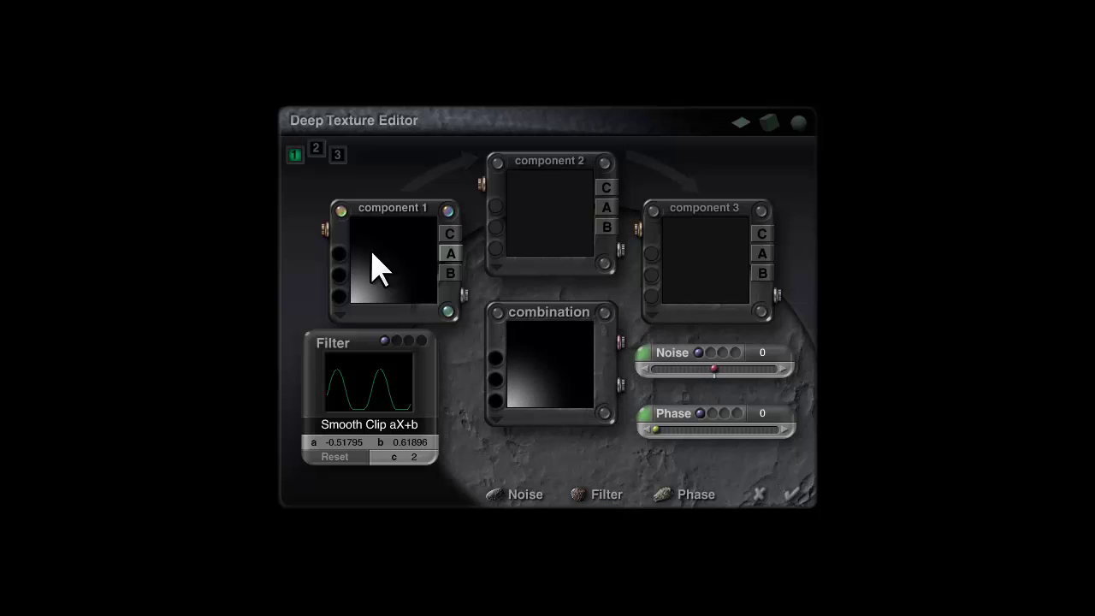
{"action": "left_click_drag", "start_coordinate": [661, 409], "coordinate": [581, 421]}
Check the noise settings and set the phase amplitude to 24.
{"action": "left_click", "coordinate": [644, 354]}
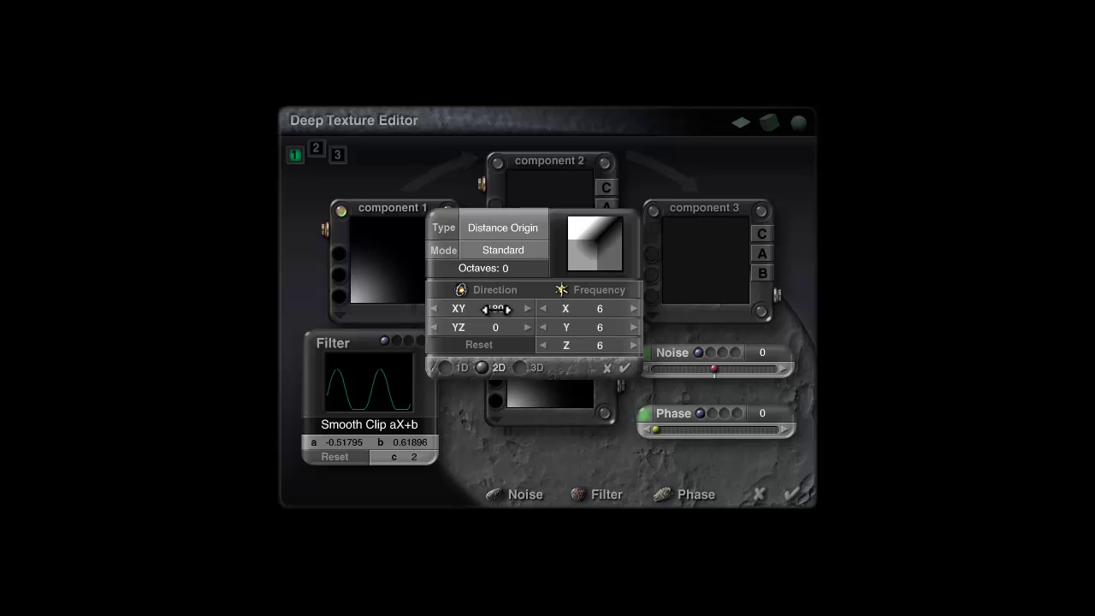
{"action": "left_click", "coordinate": [625, 368]}
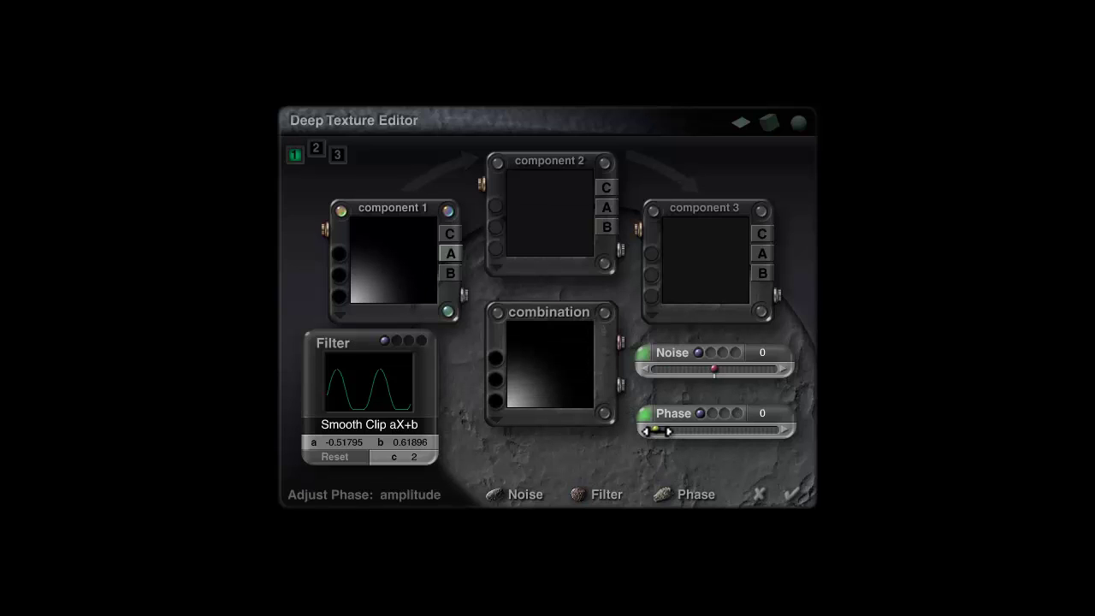
{"action": "left_click", "coordinate": [665, 432]}
{"action": "left_click_drag", "start_coordinate": [664, 432], "coordinate": [641, 430]}
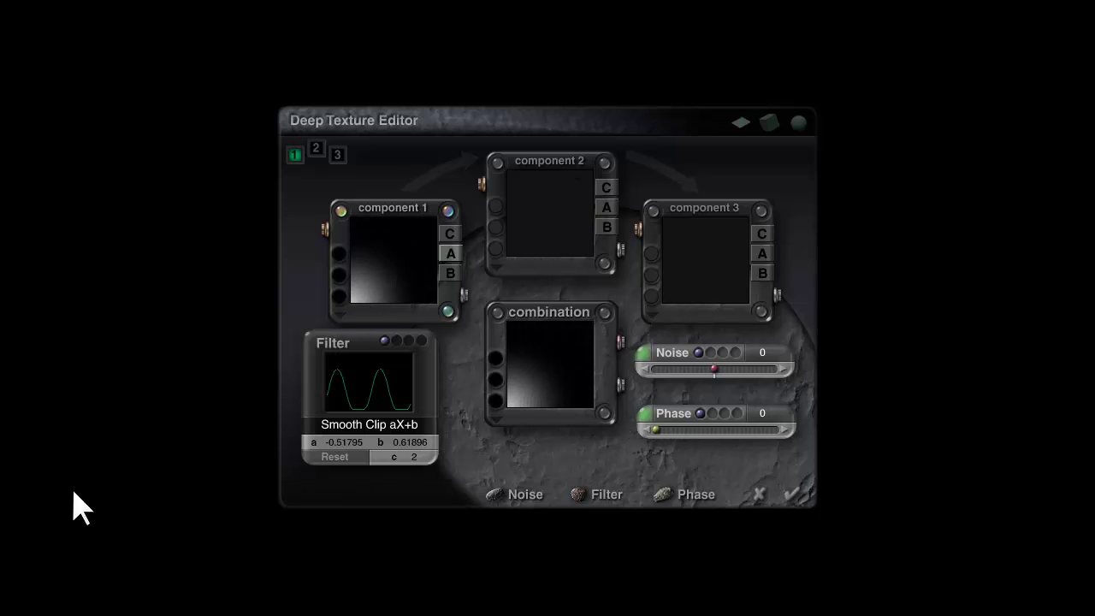
{"action": "left_click", "coordinate": [784, 430]}
{"action": "left_click", "coordinate": [785, 431]}
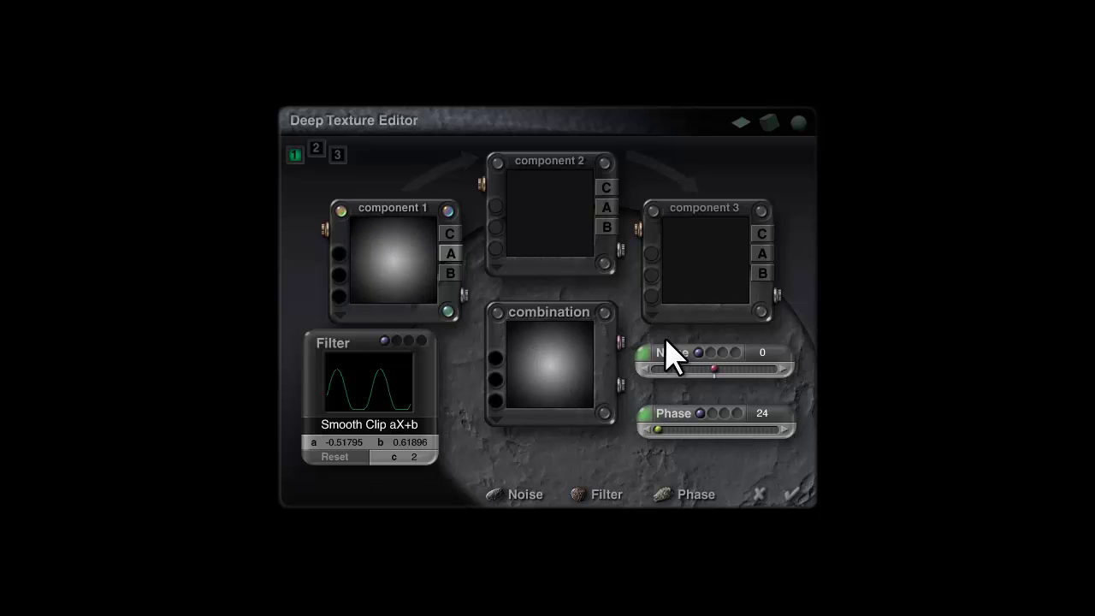
{"action": "left_click", "coordinate": [643, 353]}
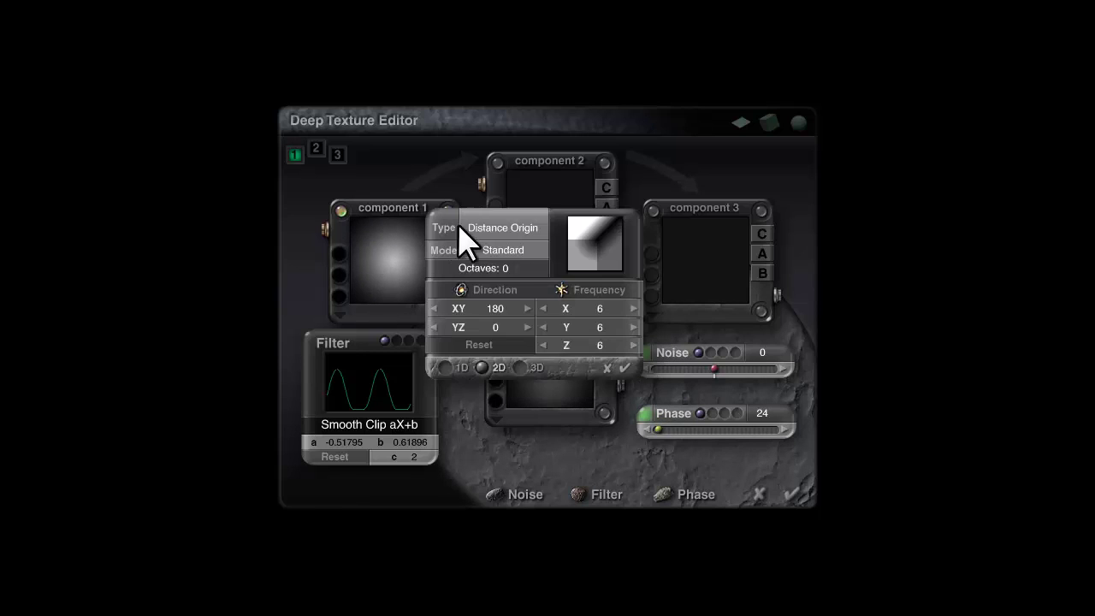
{"action": "left_click", "coordinate": [625, 367]}
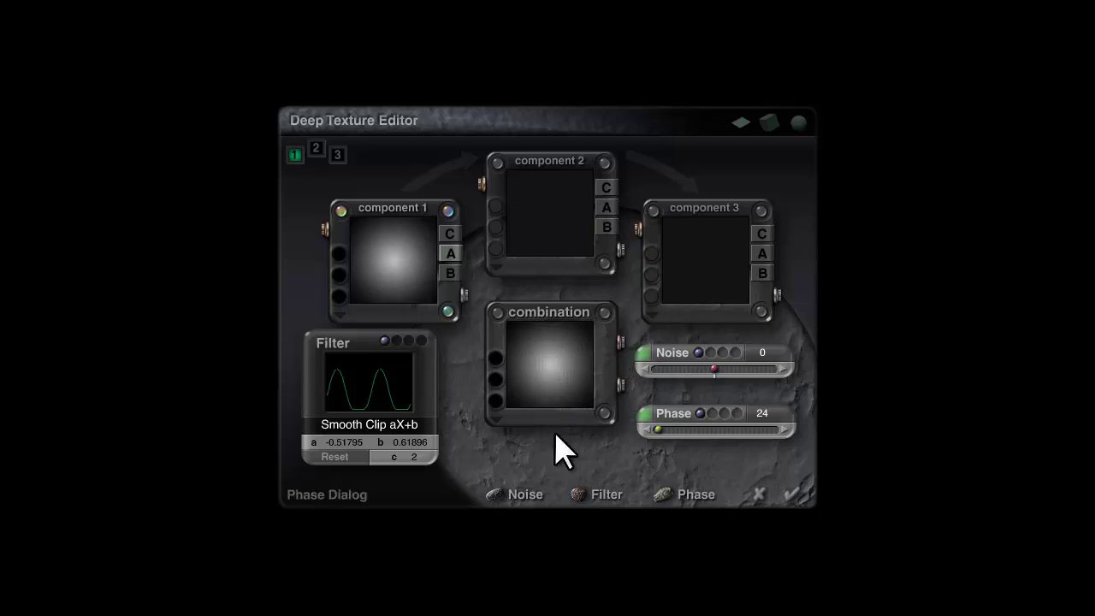
Keep the Smooth Clip aX+b filter, fine-tune b to 0.57296 and lower c to -67.
{"action": "left_click", "coordinate": [345, 434]}
{"action": "left_click", "coordinate": [325, 458]}
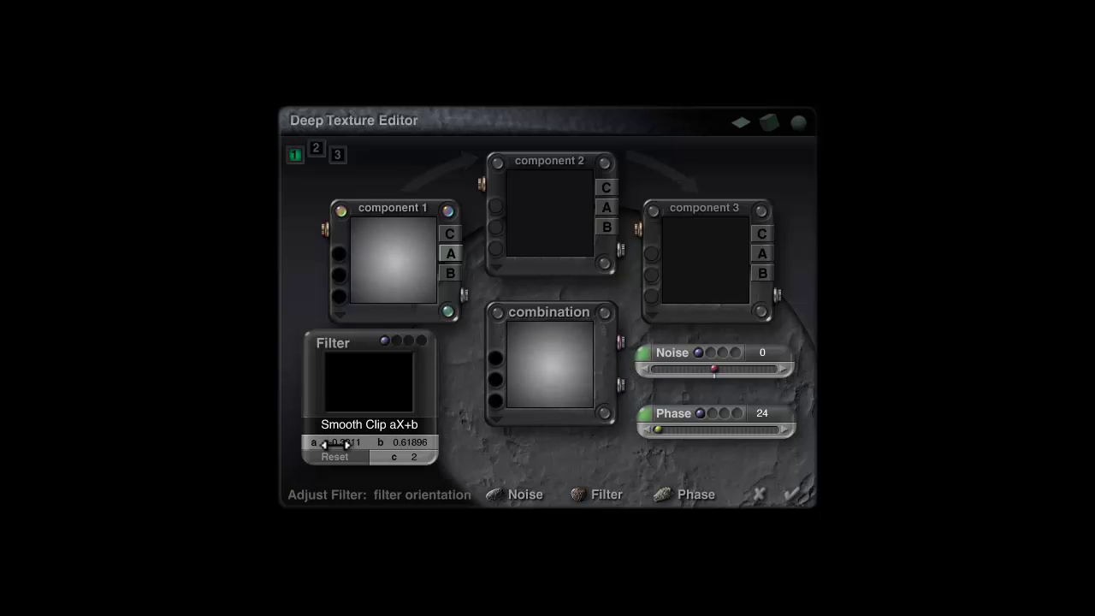
{"action": "mouse_move", "coordinate": [398, 457]}
{"action": "left_mouse_down"}
{"action": "mouse_move", "coordinate": [342, 442]}
{"action": "mouse_move", "coordinate": [398, 448]}
{"action": "left_mouse_up"}
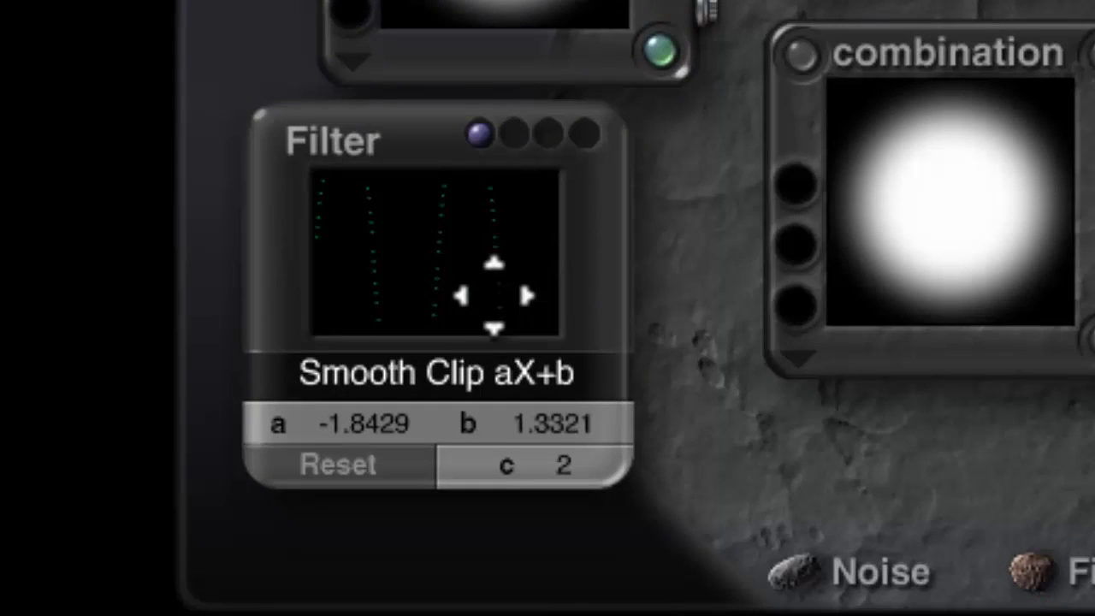
{"action": "left_click_drag", "start_coordinate": [572, 476], "coordinate": [471, 400]}
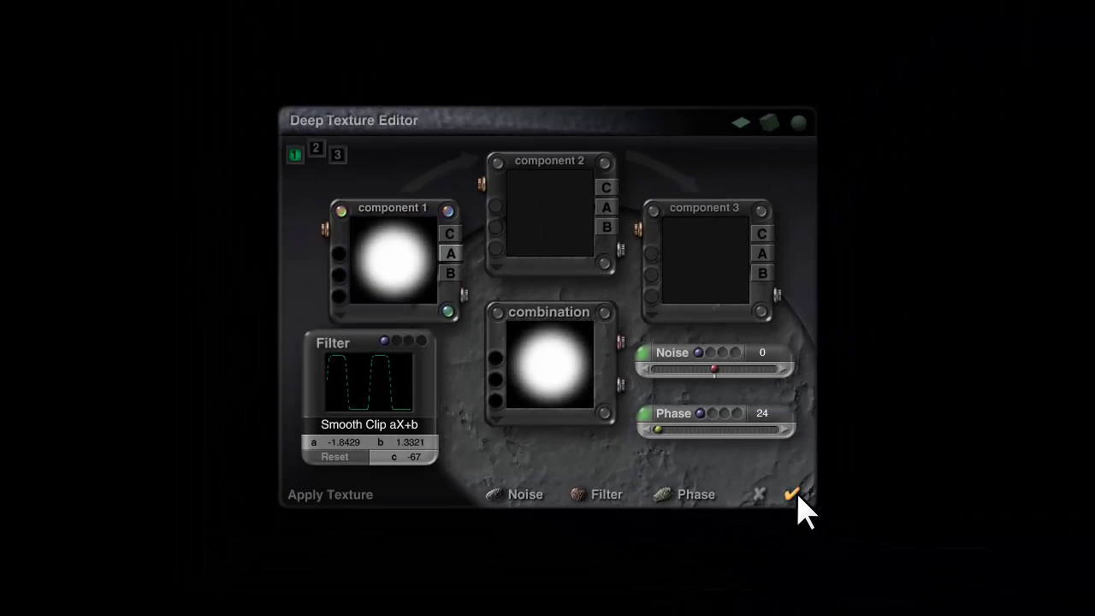
Apply the blob texture to the terrain, render the scene, then reopen the terrain for editing.
{"action": "left_click", "coordinate": [791, 494]}
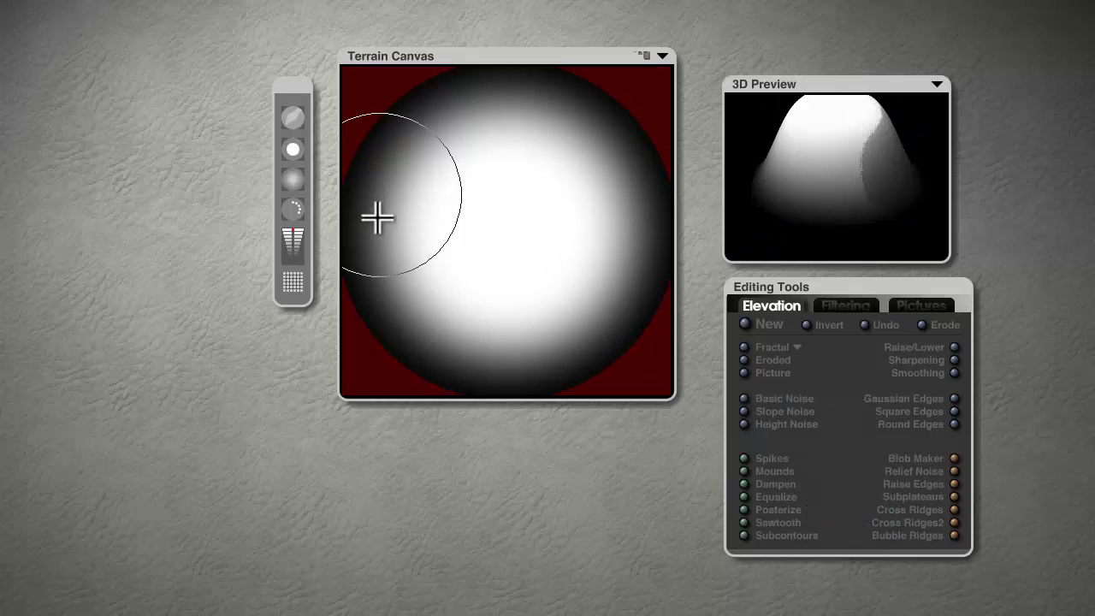
{"action": "mouse_move", "coordinate": [821, 240]}
{"action": "left_mouse_down"}
{"action": "mouse_move", "coordinate": [846, 201]}
{"action": "mouse_move", "coordinate": [826, 325]}
{"action": "left_mouse_up"}
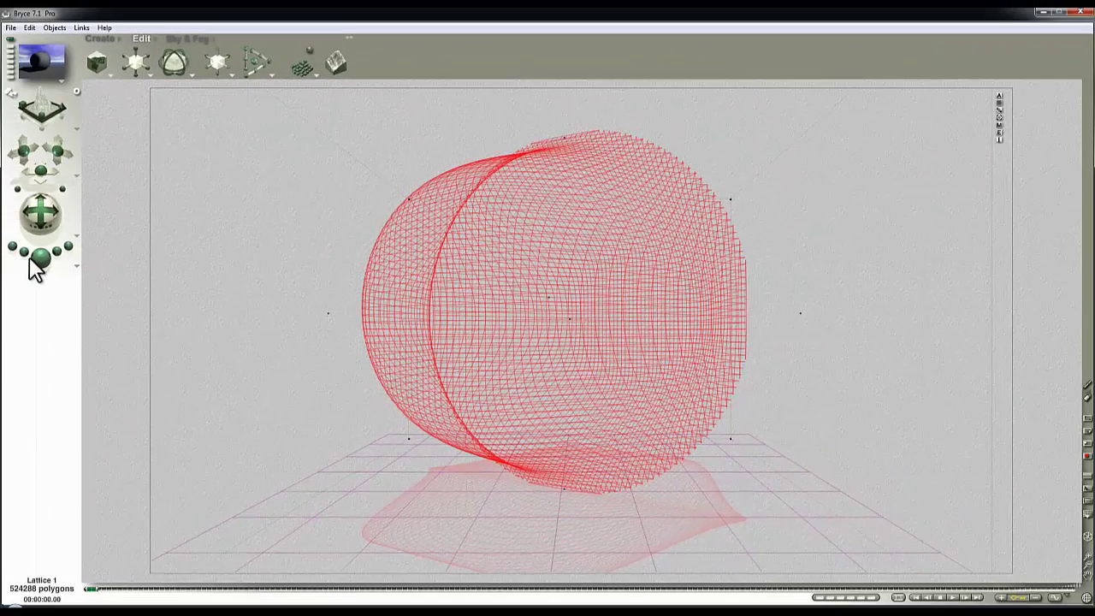
{"action": "left_click", "coordinate": [37, 259]}
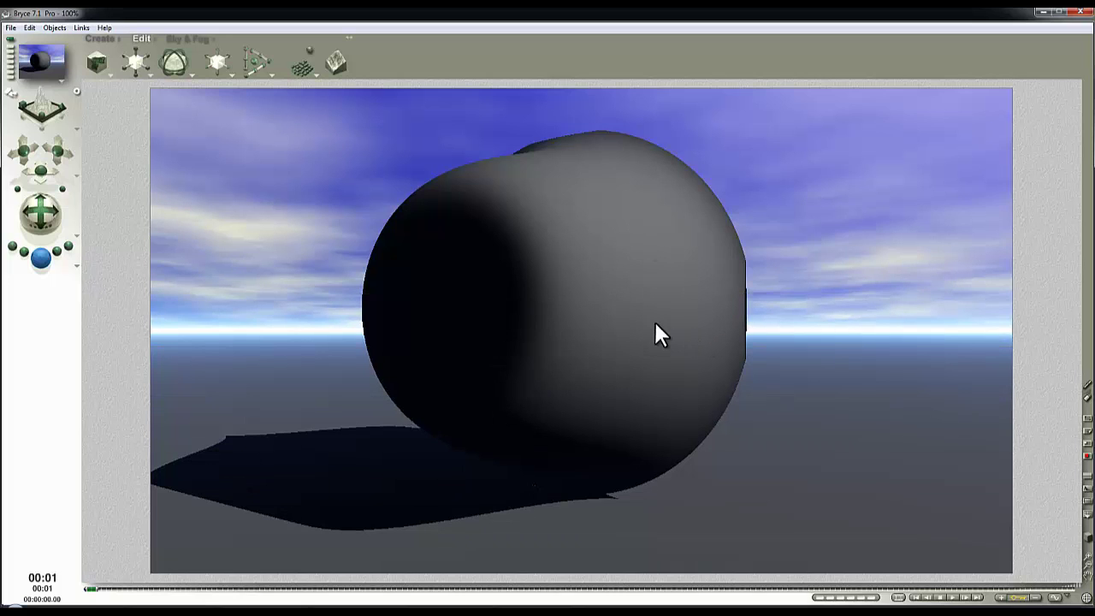
{"action": "left_click", "coordinate": [727, 313]}
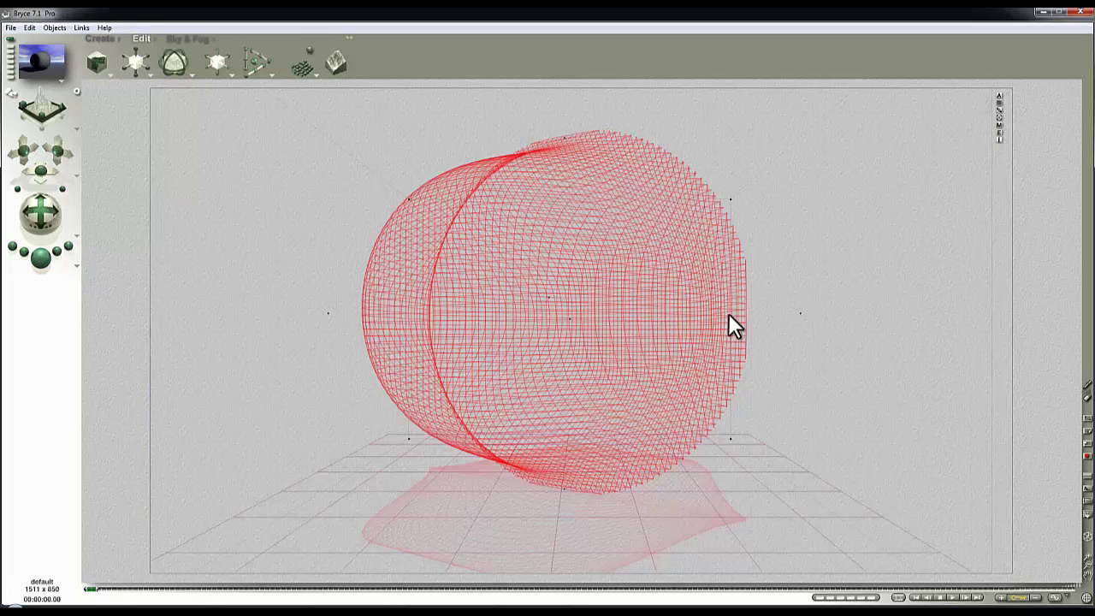
{"action": "left_click", "coordinate": [998, 133]}
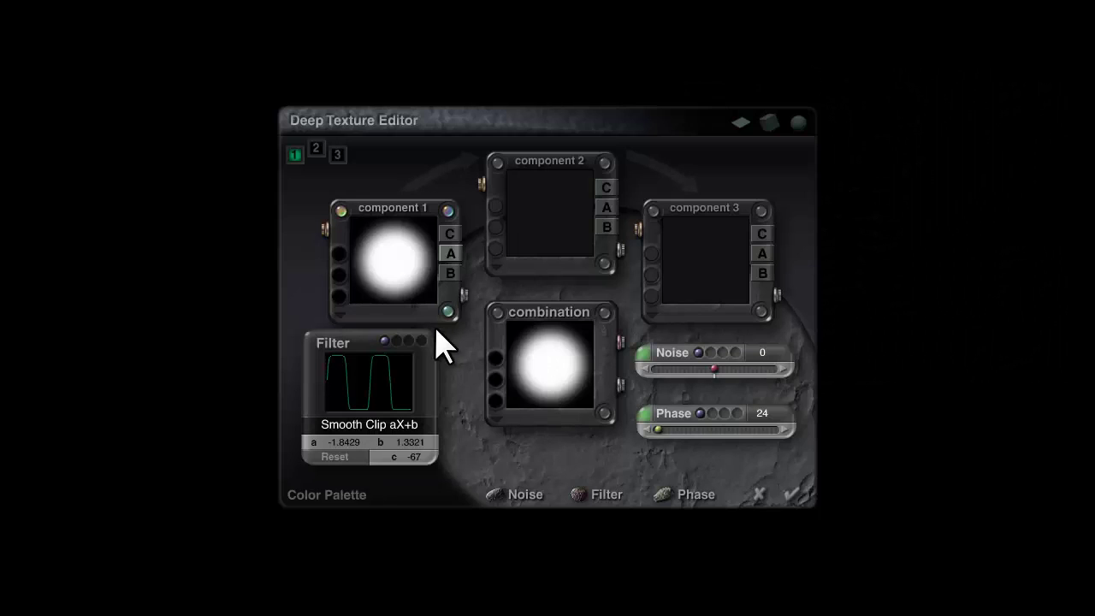
Copy component 1's blob texture into components 2 and 3, then work on component 1 alone.
{"action": "left_click_drag", "start_coordinate": [392, 272], "coordinate": [530, 188]}
{"action": "left_click", "coordinate": [316, 150]}
{"action": "left_click_drag", "start_coordinate": [399, 244], "coordinate": [701, 289]}
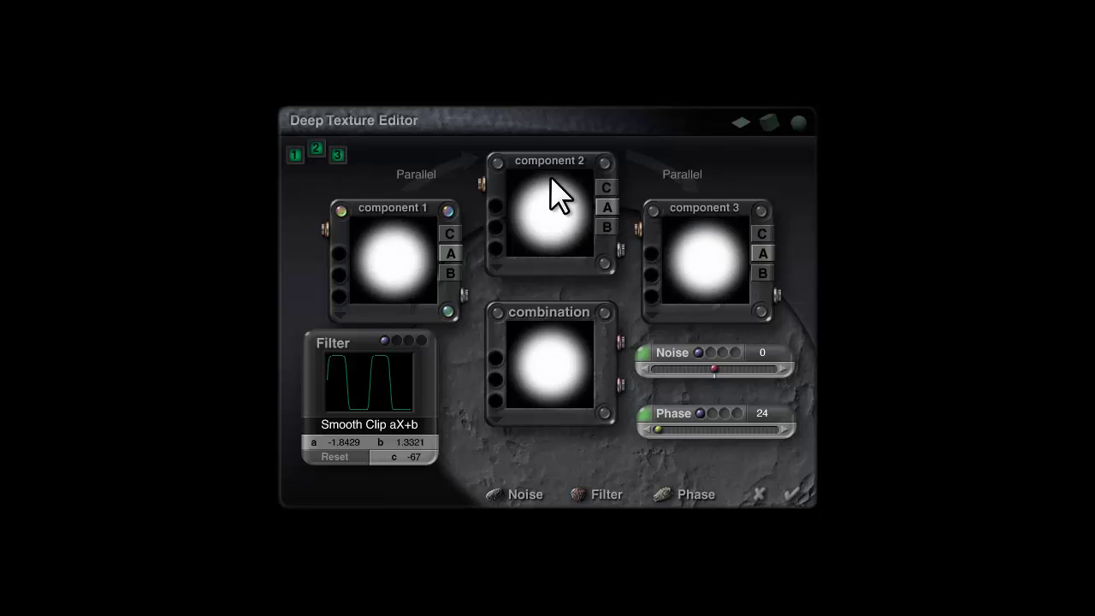
{"action": "left_click", "coordinate": [295, 156]}
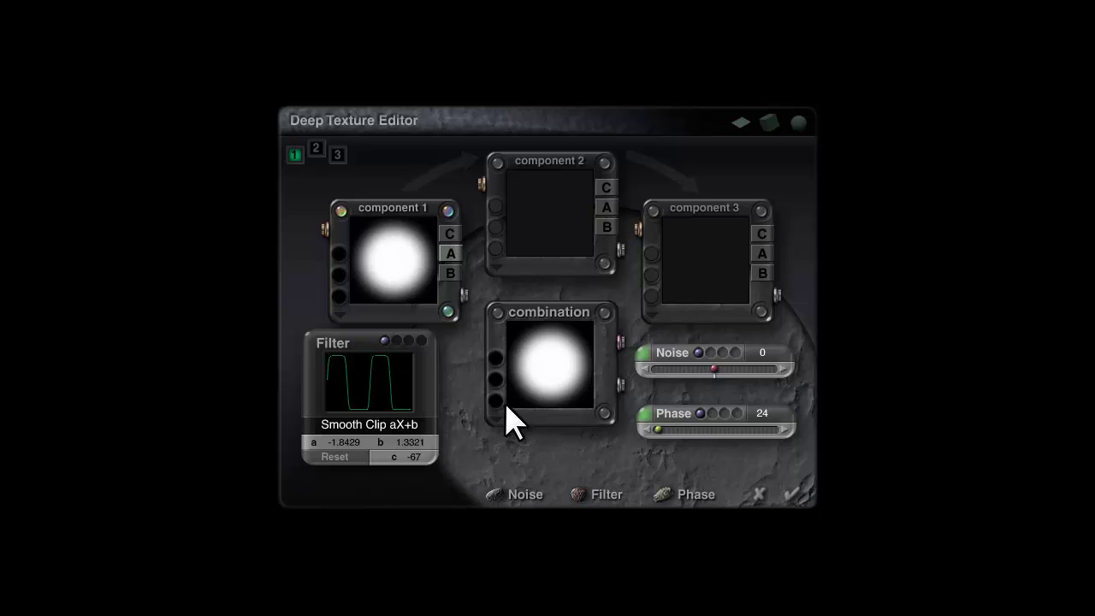
Change component 1's noise to Sine and its filter to Sin(aX)+b with a around 10.676.
{"action": "left_click", "coordinate": [642, 354]}
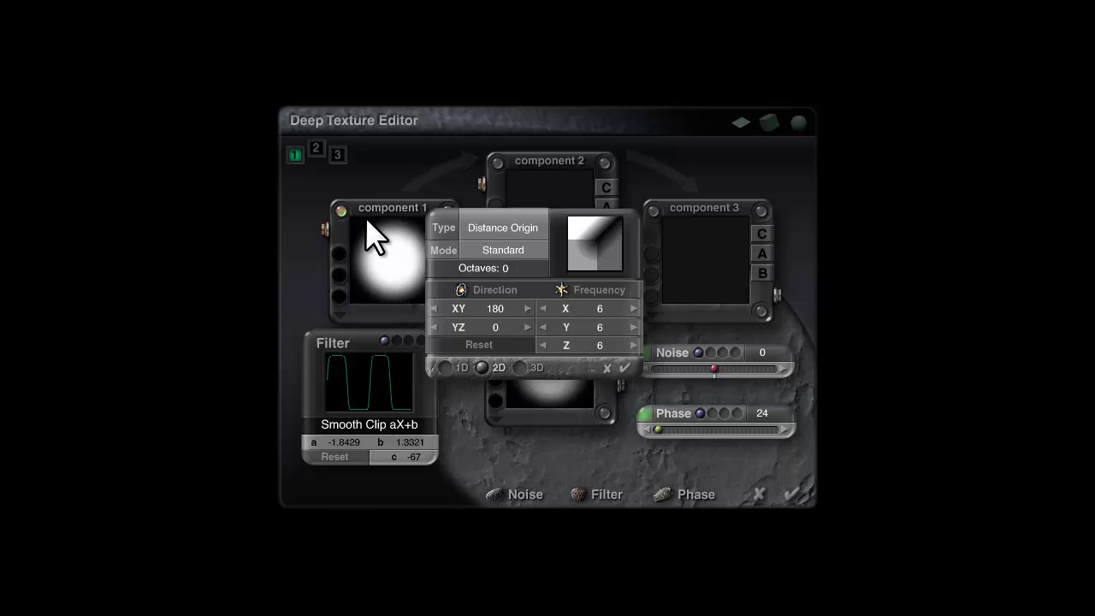
{"action": "left_click", "coordinate": [527, 241]}
{"action": "left_click", "coordinate": [542, 231]}
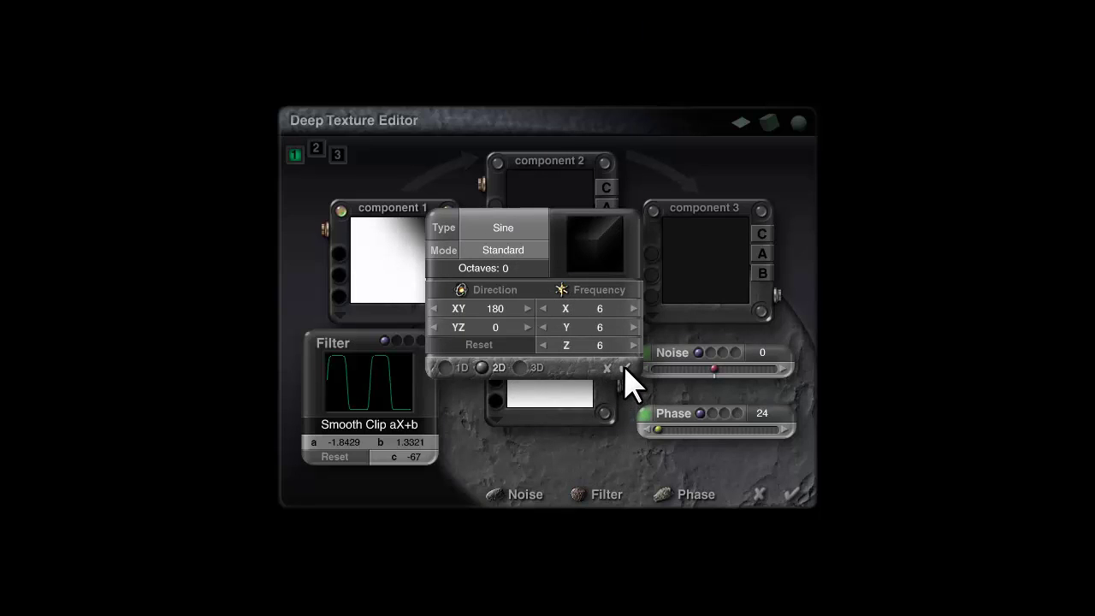
{"action": "left_click", "coordinate": [625, 369]}
{"action": "left_click", "coordinate": [358, 438]}
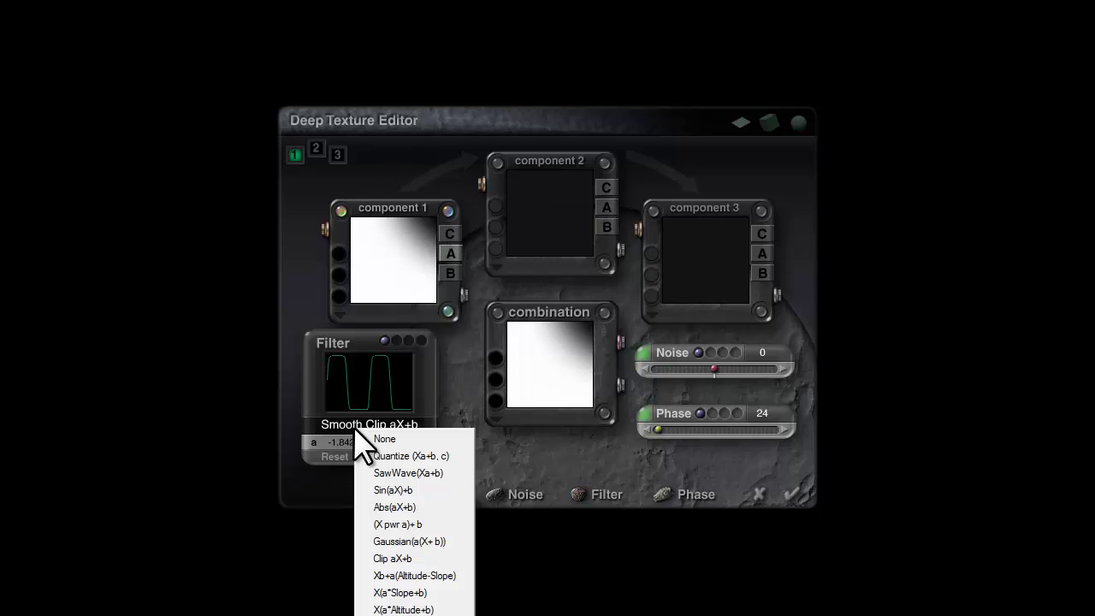
{"action": "left_click", "coordinate": [395, 490]}
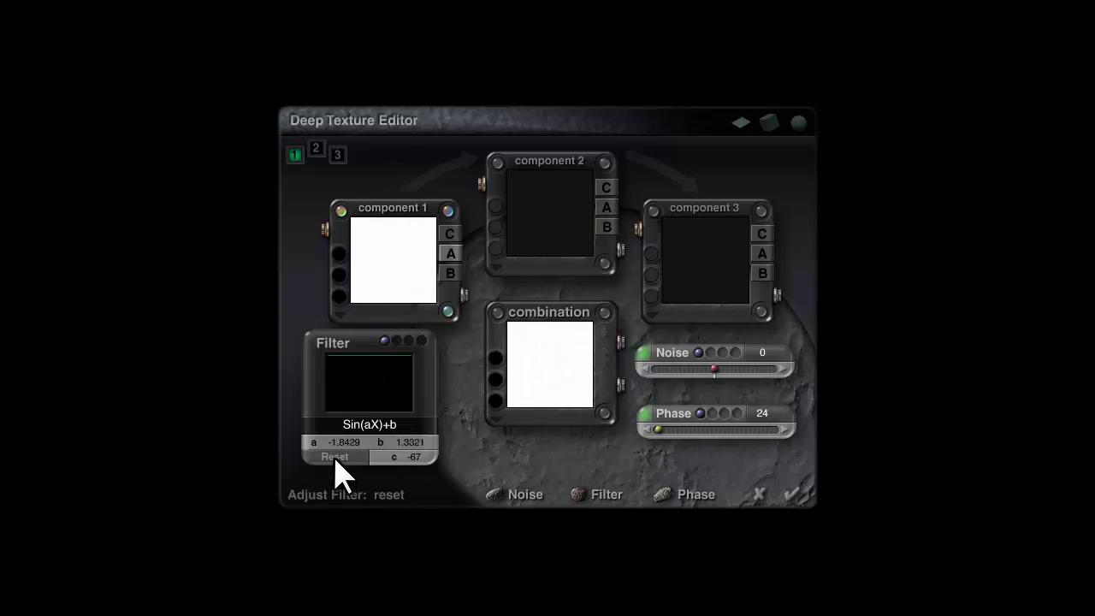
{"action": "left_click_drag", "start_coordinate": [335, 442], "coordinate": [344, 442]}
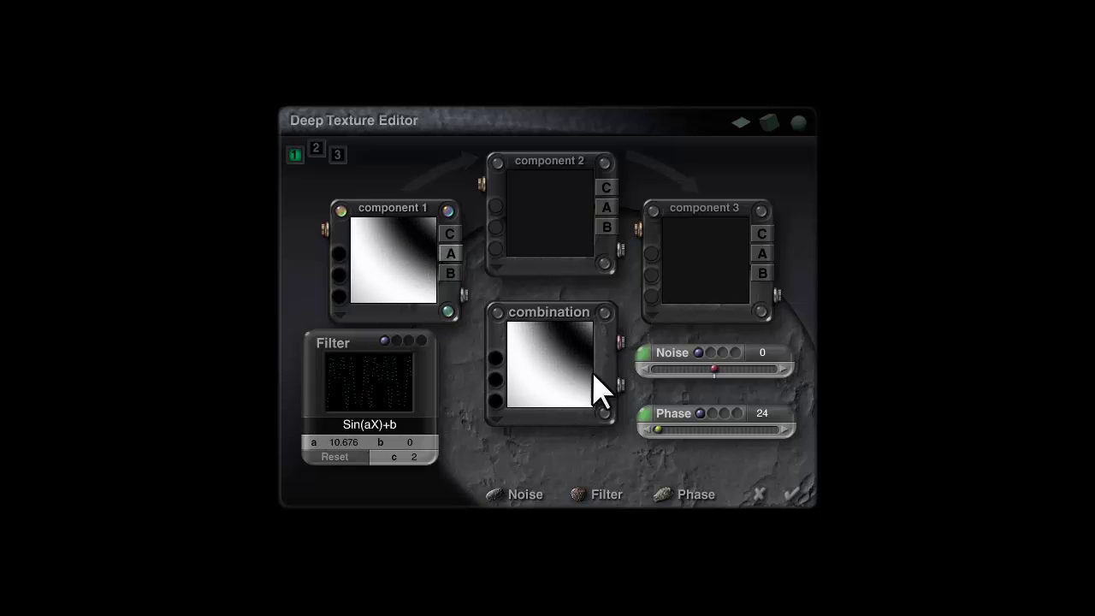
Raise noise frequency to 22 and a to 20.678 for concentric rings, then enable components 2 and 3.
{"action": "left_click", "coordinate": [647, 359]}
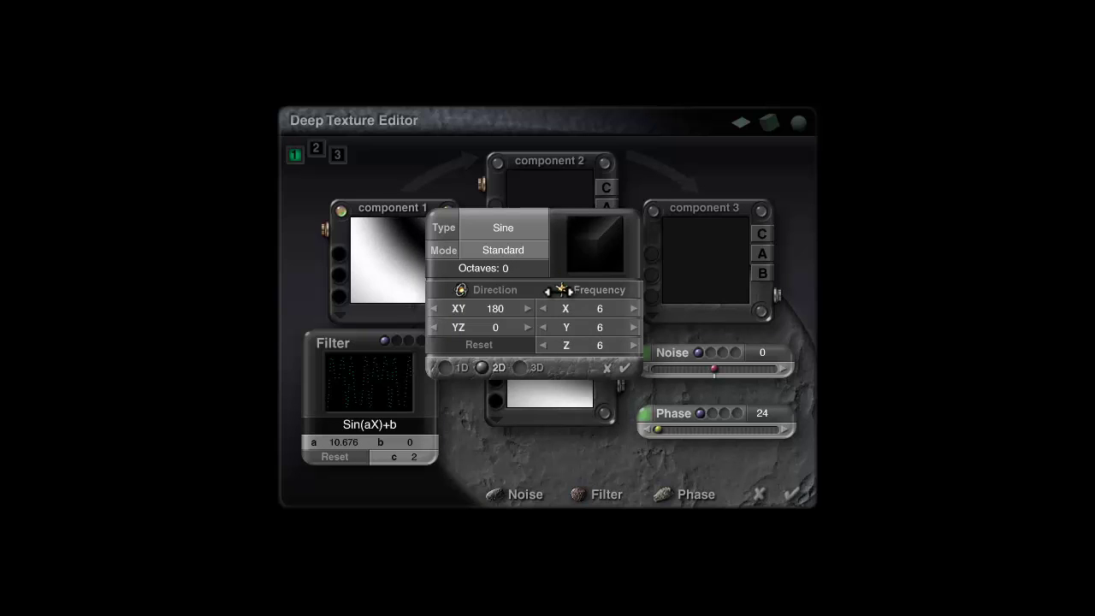
{"action": "left_click_drag", "start_coordinate": [559, 291], "coordinate": [765, 291]}
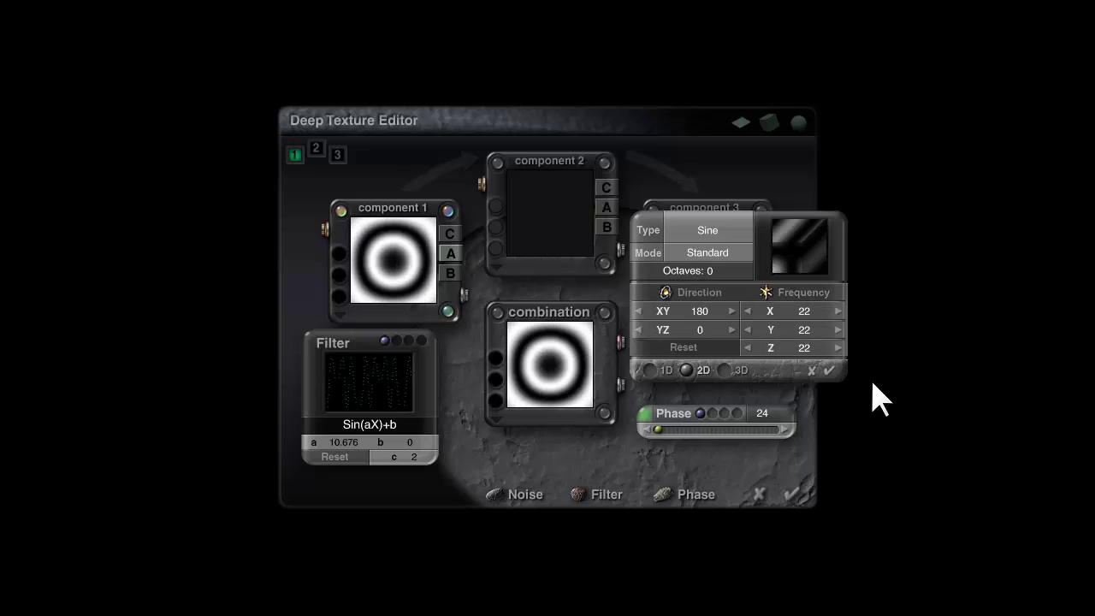
{"action": "left_click", "coordinate": [828, 372]}
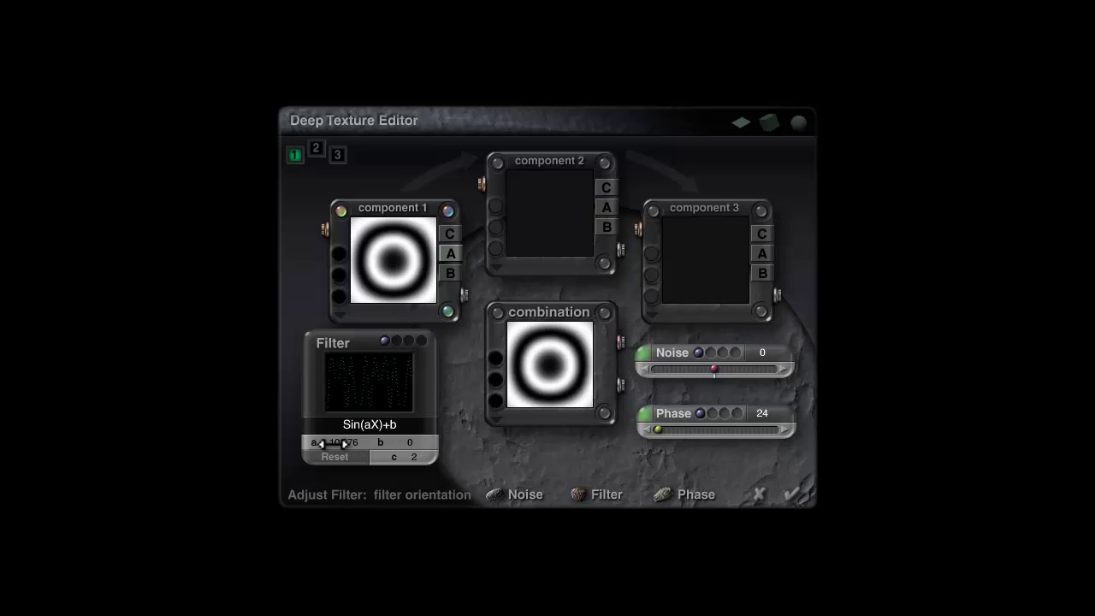
{"action": "left_click_drag", "start_coordinate": [325, 442], "coordinate": [330, 442]}
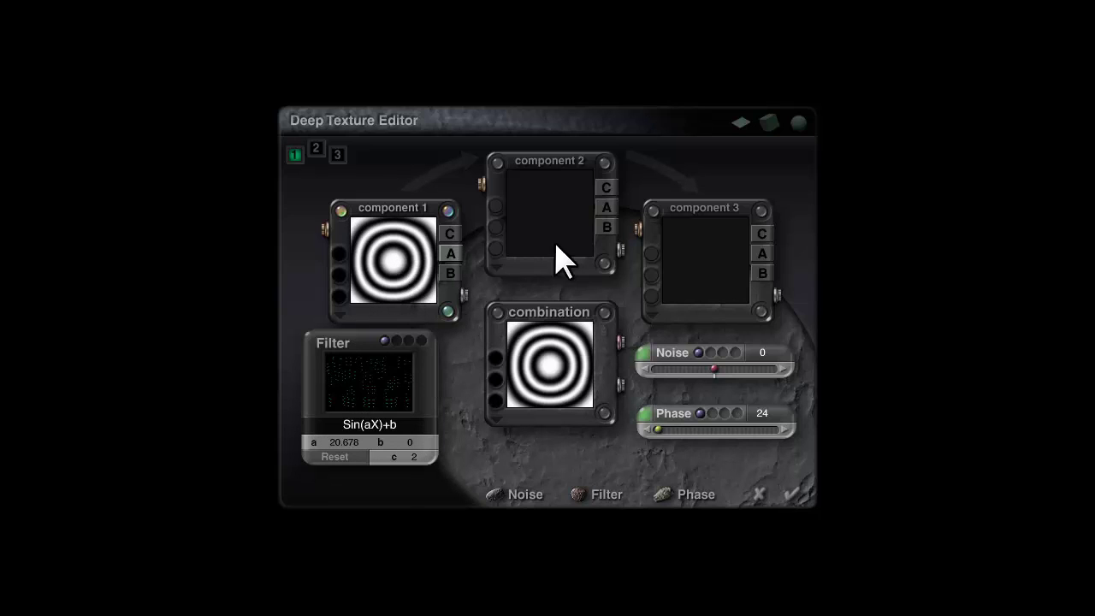
{"action": "left_click", "coordinate": [318, 150]}
{"action": "left_click", "coordinate": [336, 154]}
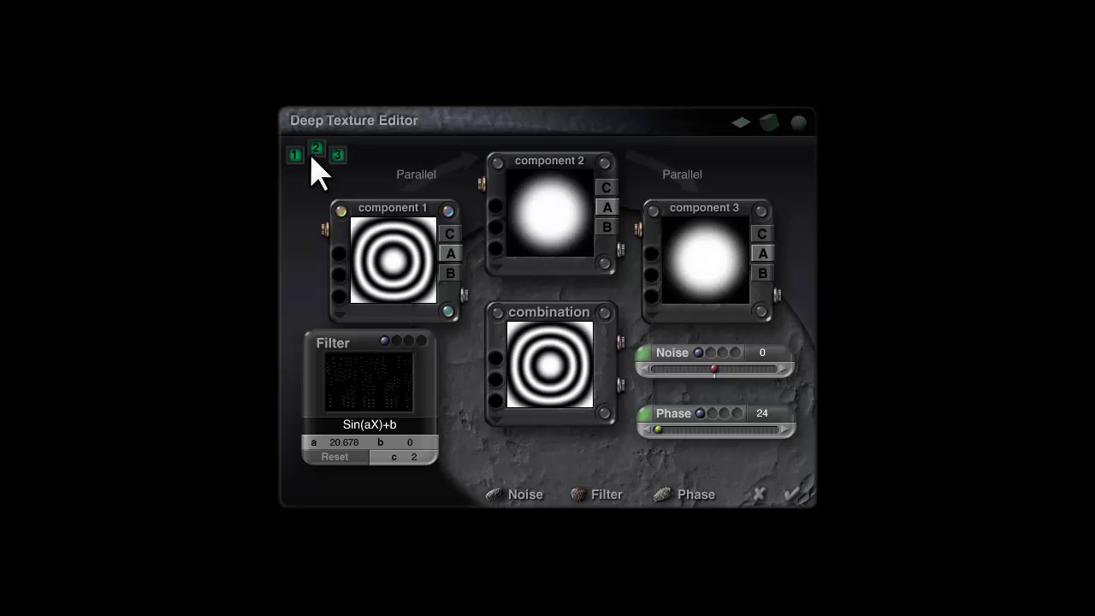
Turn off component 3, blend components 1 and 2 with Multiply, and apply it to the terrain.
{"action": "left_click", "coordinate": [336, 154]}
{"action": "left_click", "coordinate": [421, 181]}
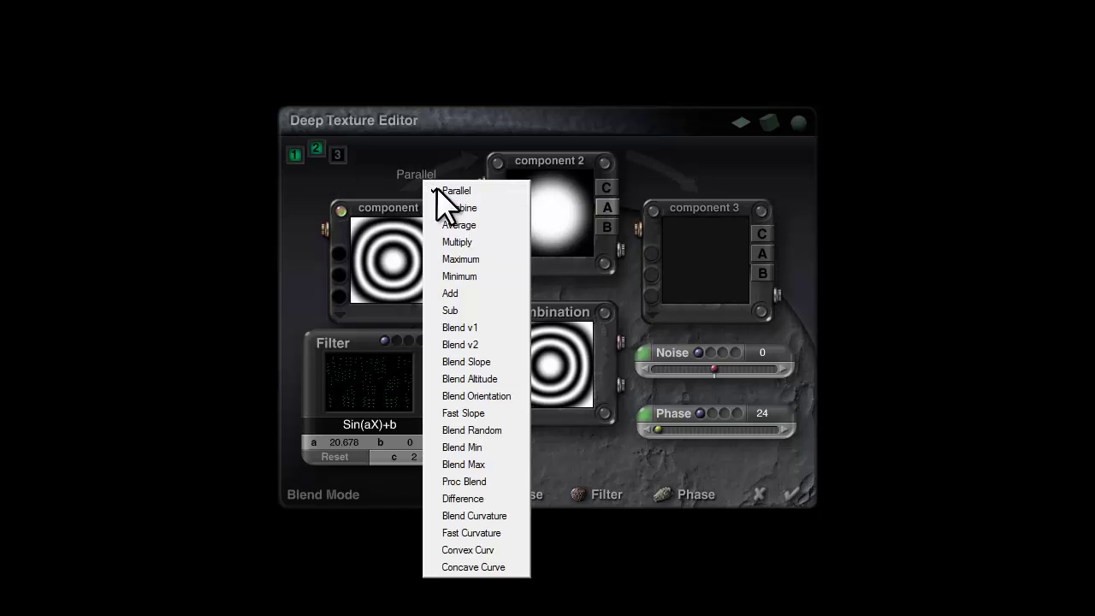
{"action": "left_click", "coordinate": [478, 243]}
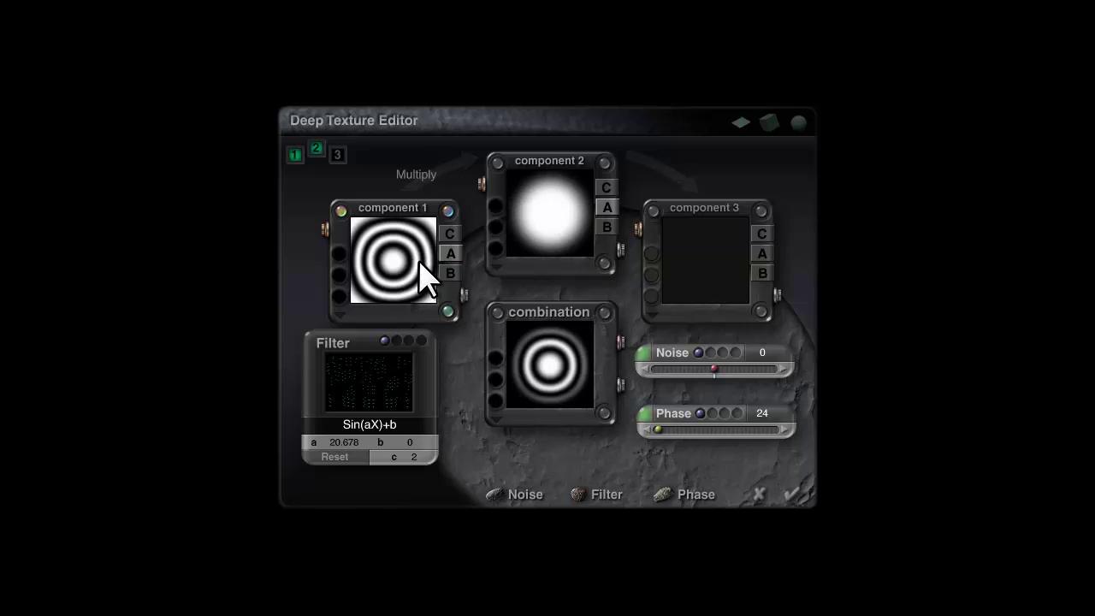
{"action": "left_click", "coordinate": [791, 494]}
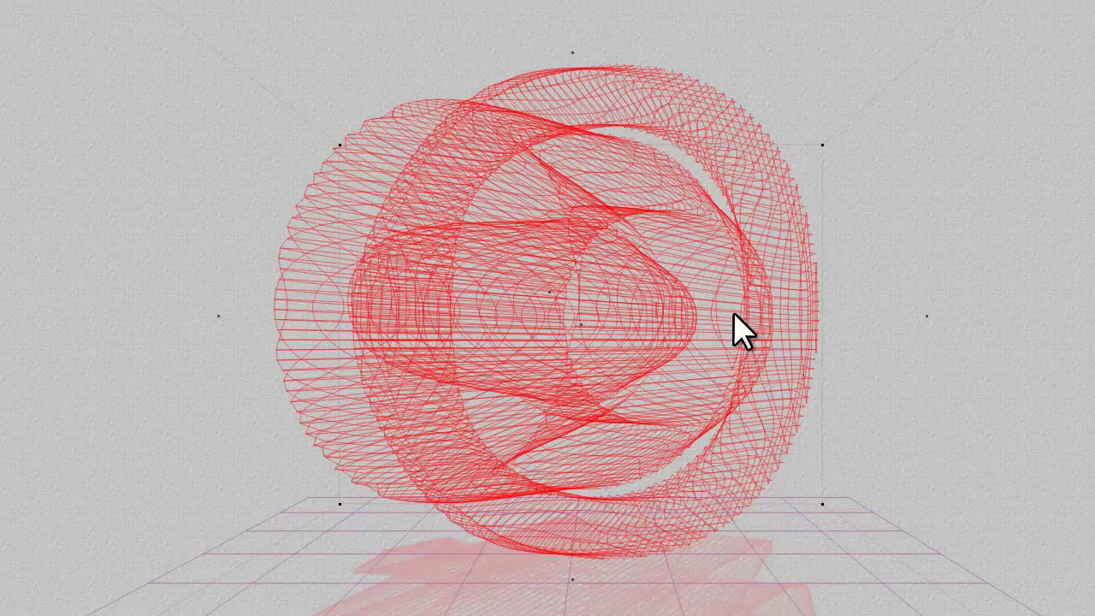
Reopen the terrain's Deep Texture Editor, re-enable component 3 and blend it with Multiply.
{"action": "key", "text": "ctrl+e"}
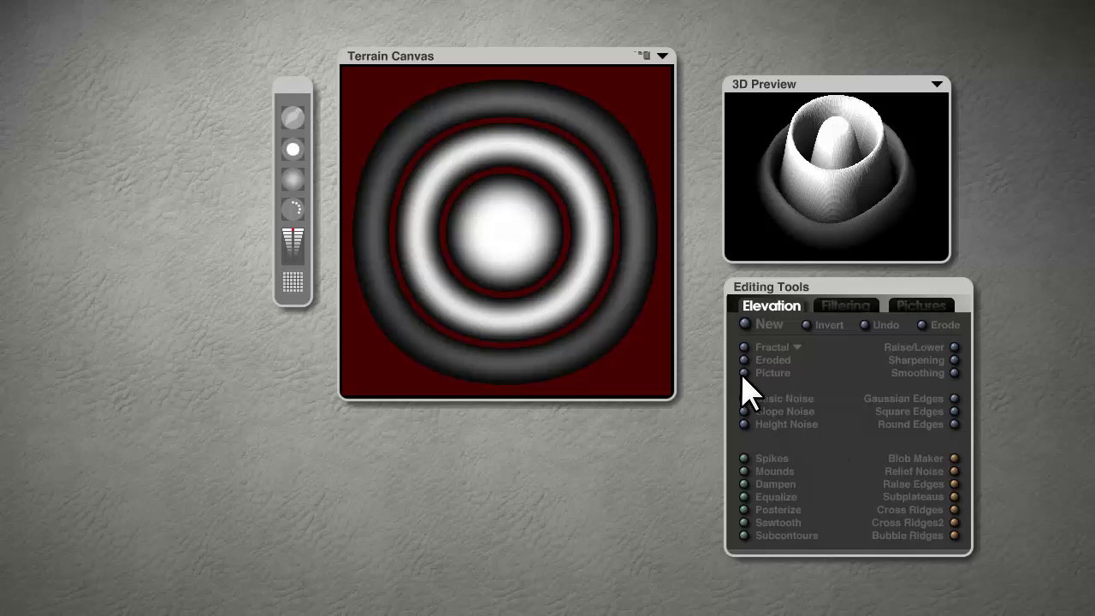
{"action": "left_click", "coordinate": [742, 373]}
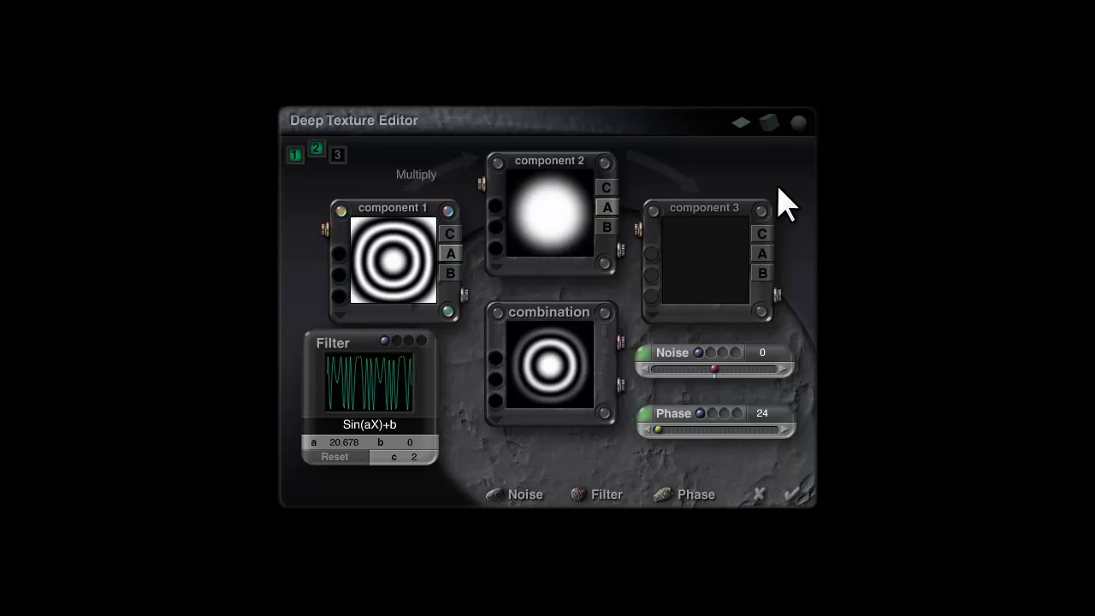
{"action": "left_click", "coordinate": [337, 154]}
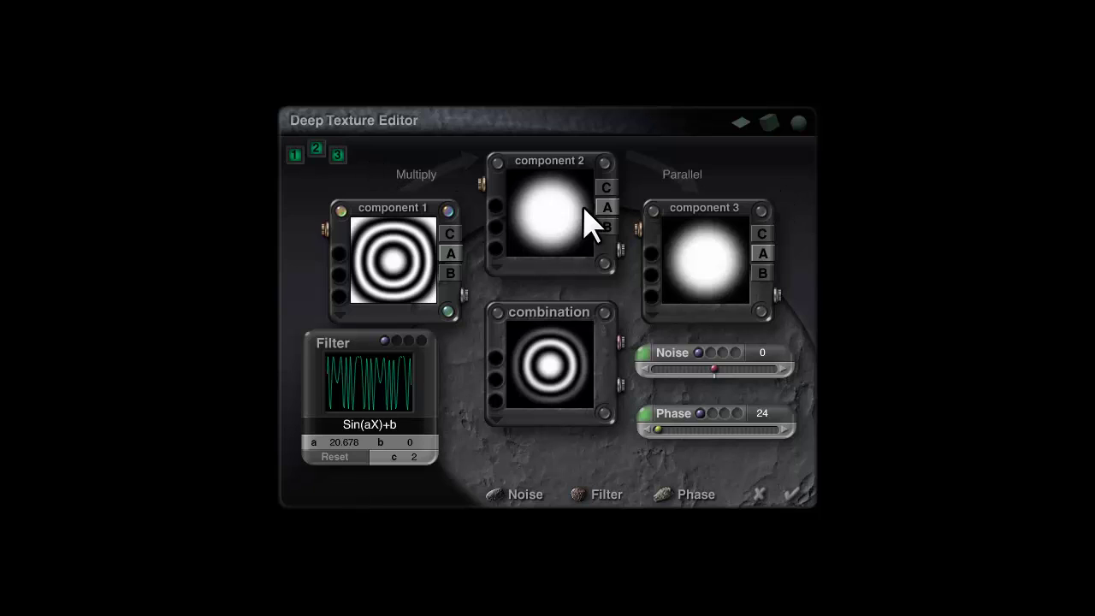
{"action": "left_click", "coordinate": [682, 176]}
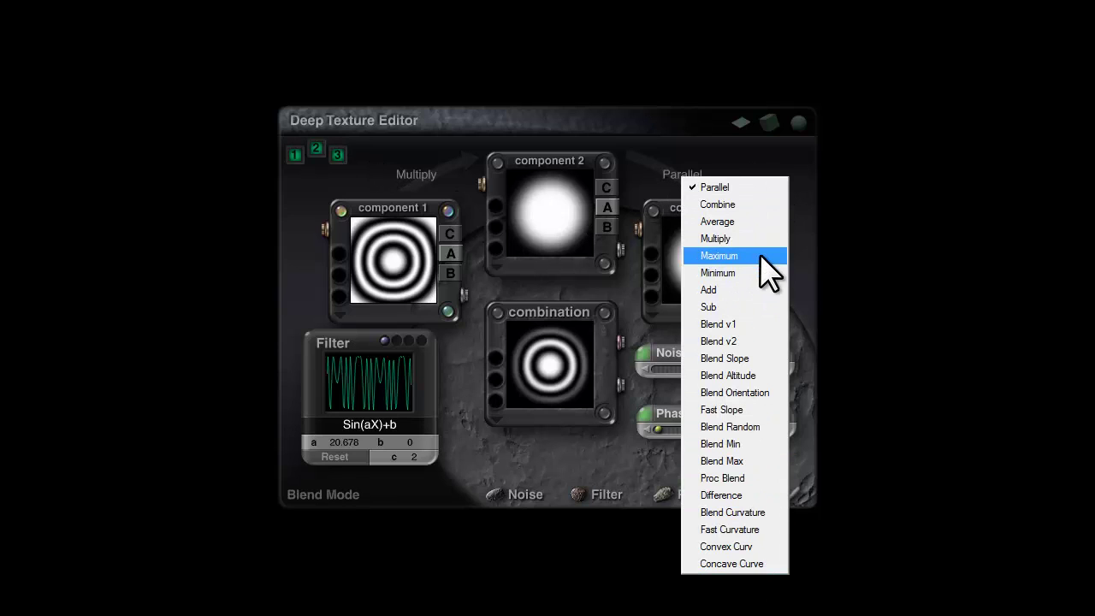
{"action": "left_click", "coordinate": [737, 239]}
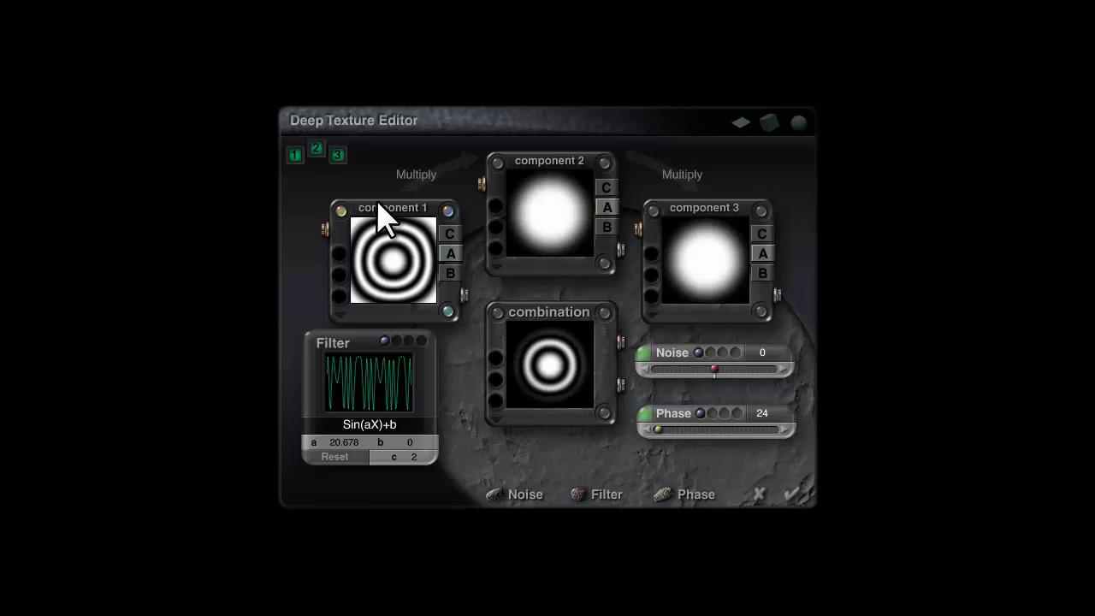
Copy the ring texture into component 2 and change the first blend to Average.
{"action": "left_click", "coordinate": [512, 224]}
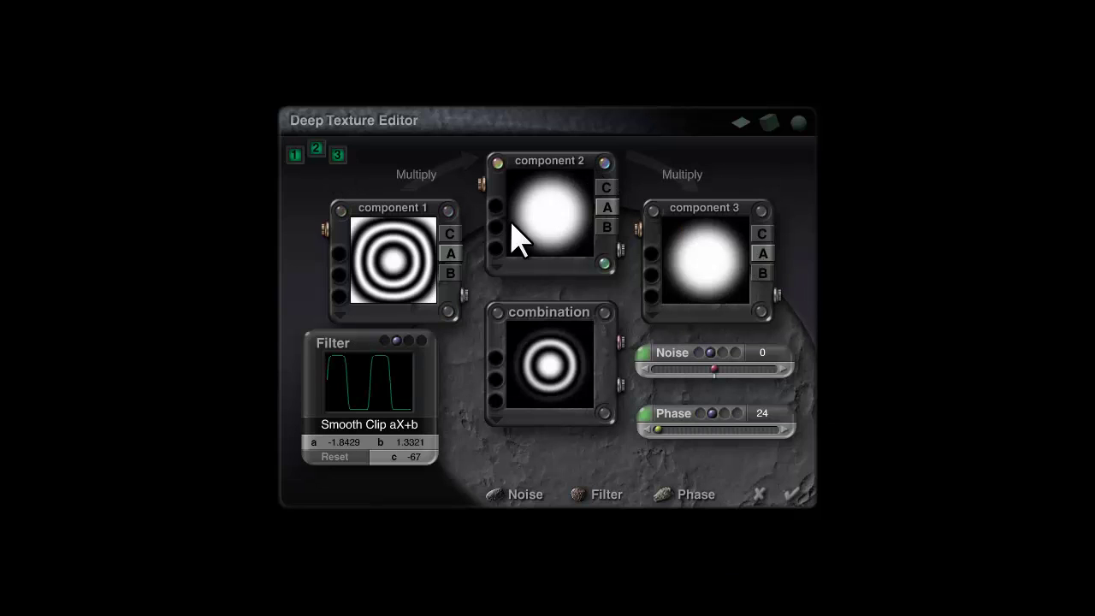
{"action": "left_click_drag", "start_coordinate": [410, 274], "coordinate": [573, 227]}
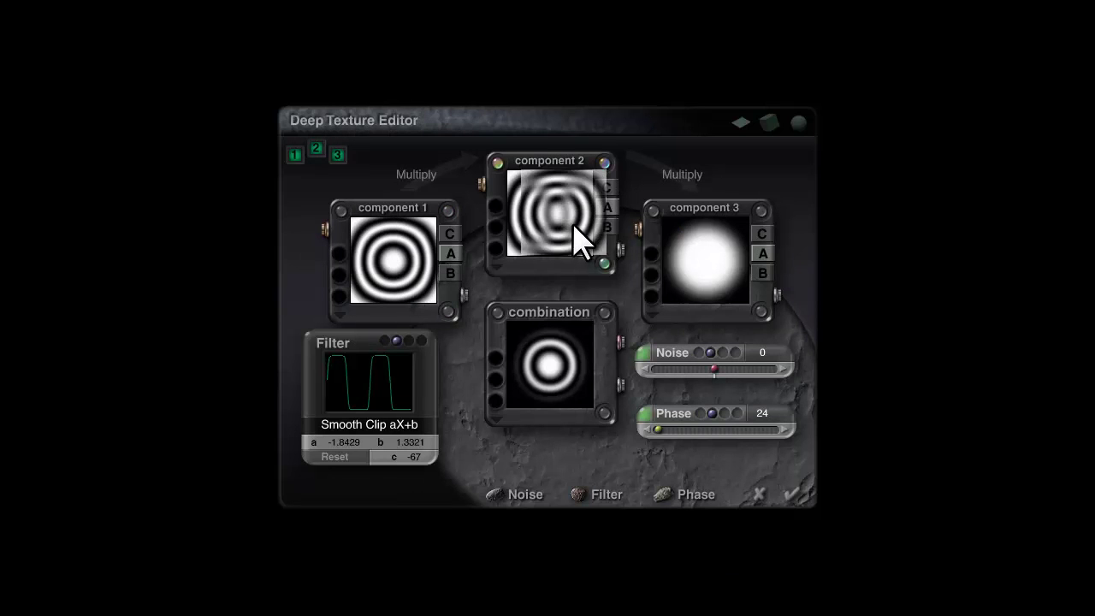
{"action": "left_click", "coordinate": [419, 176]}
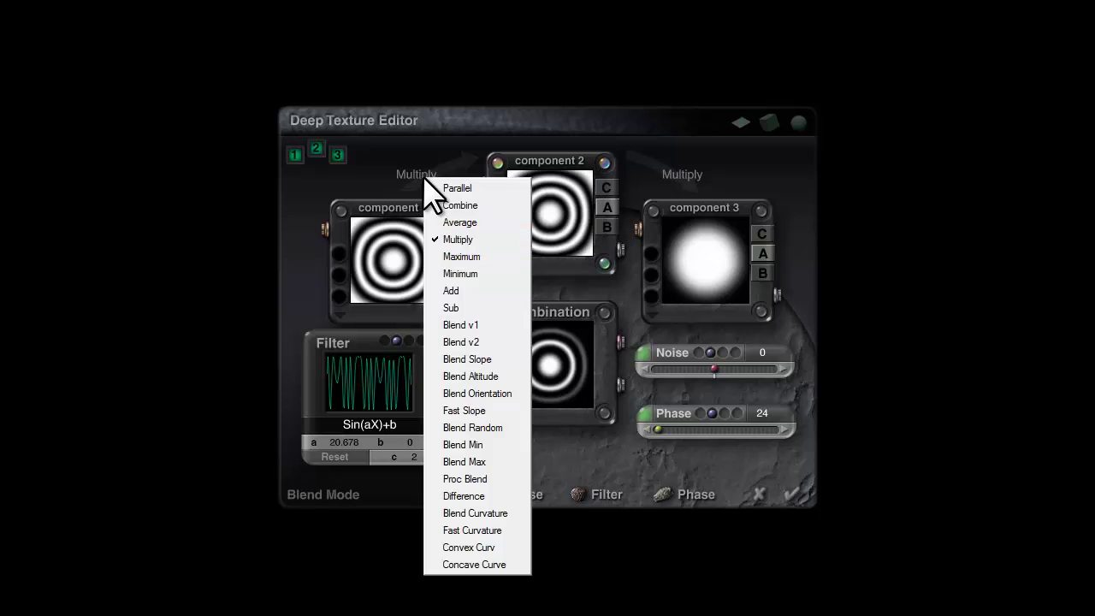
{"action": "left_click", "coordinate": [451, 222]}
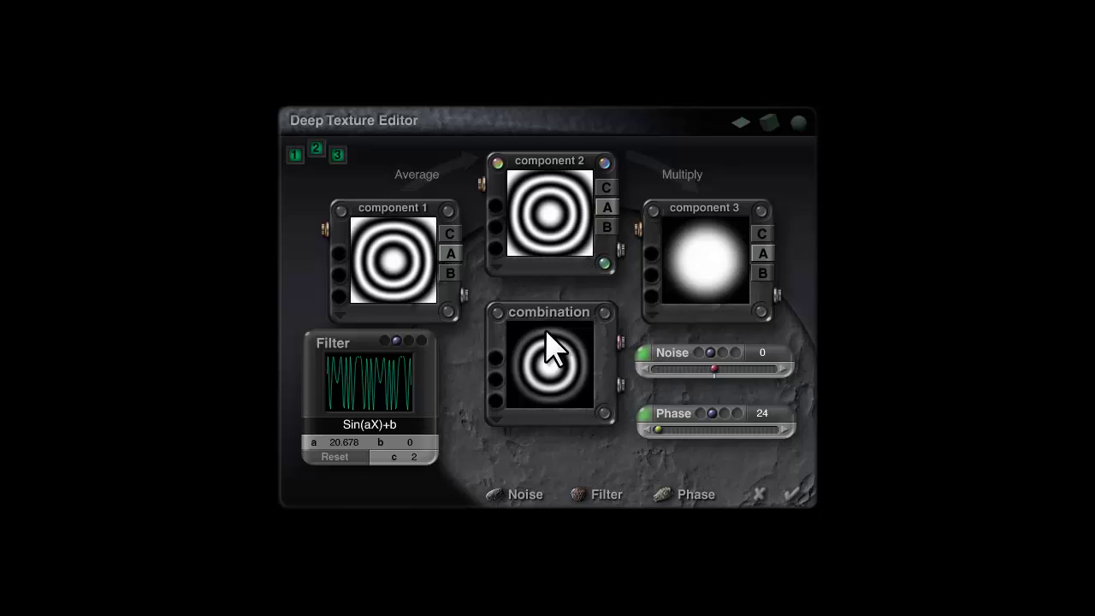
Raise component 2's sine noise frequency to about 85 on X, Y and Z so the rings tile.
{"action": "left_click", "coordinate": [642, 353]}
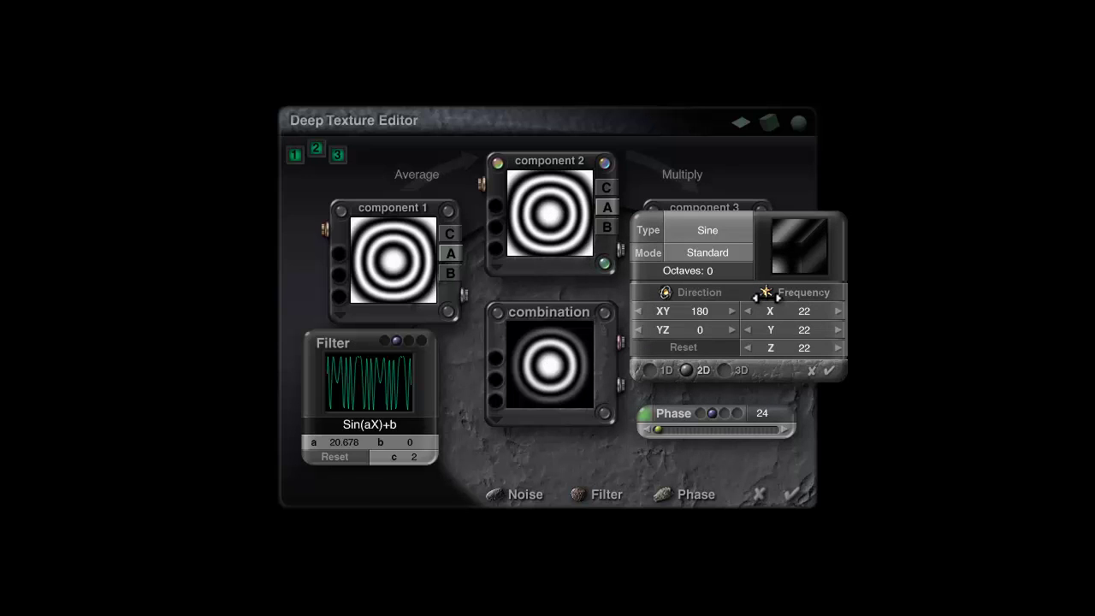
{"action": "left_click_drag", "start_coordinate": [766, 295], "coordinate": [766, 295]}
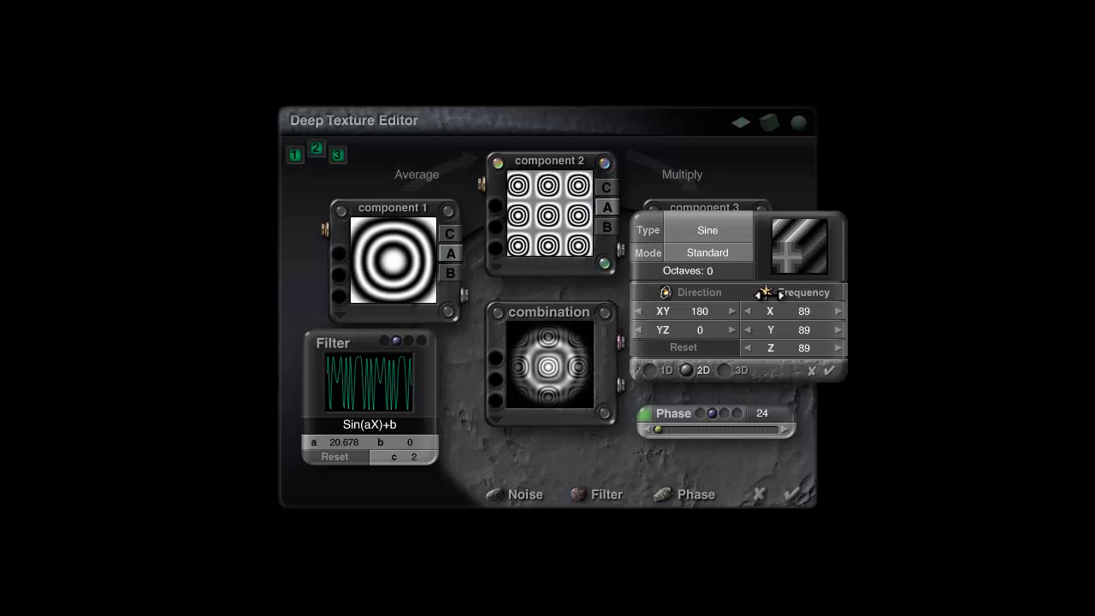
{"action": "left_click_drag", "start_coordinate": [767, 293], "coordinate": [767, 292]}
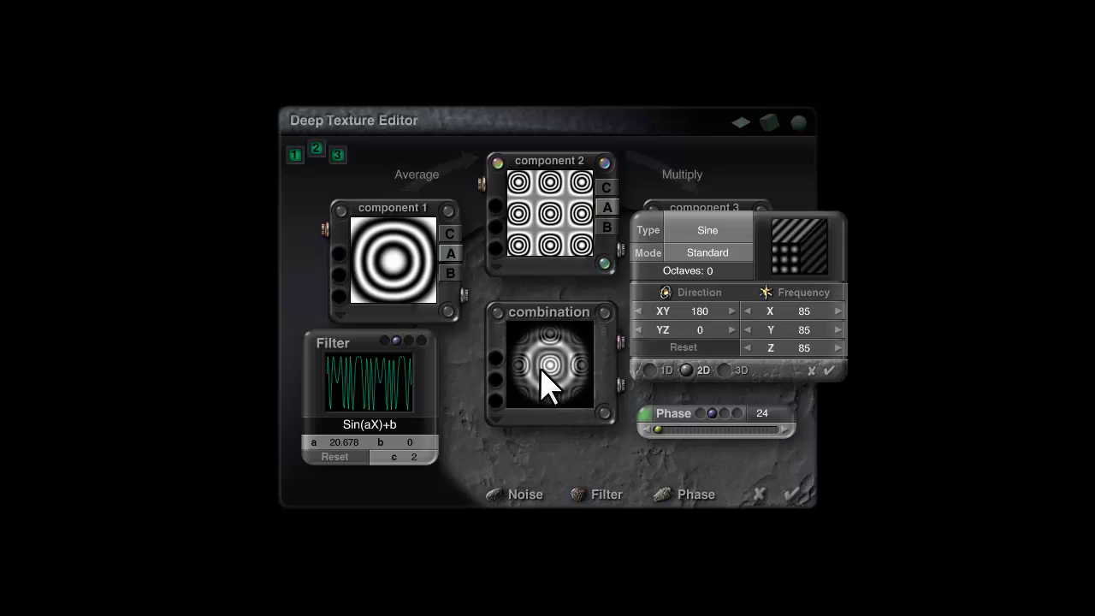
{"action": "left_click", "coordinate": [829, 371]}
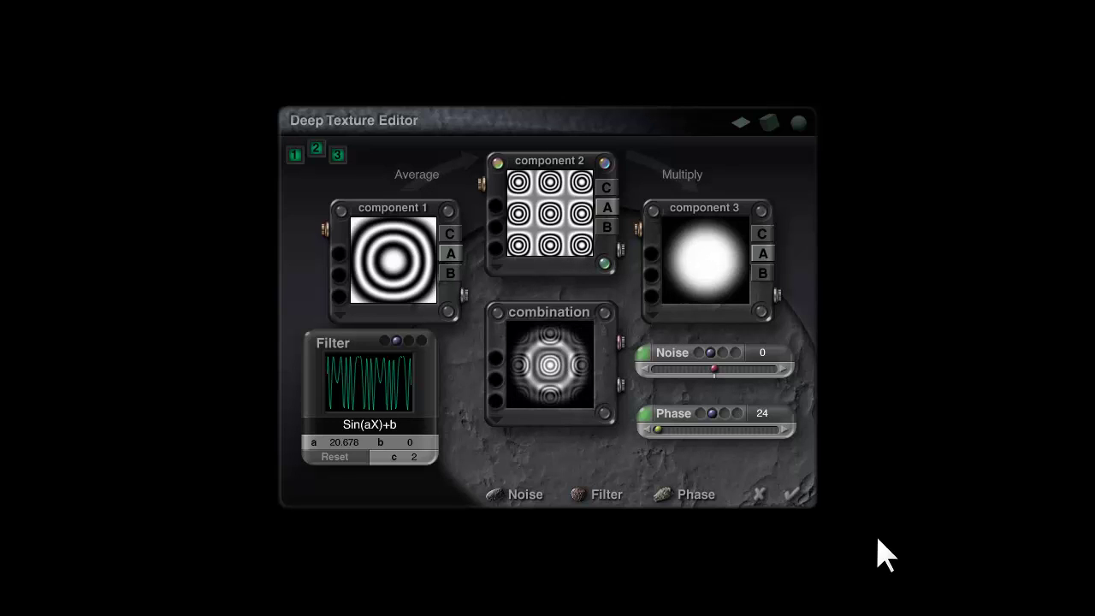
Apply the combined ring texture to the terrain and try the elevation gradient clipping sliders.
{"action": "left_click", "coordinate": [792, 494]}
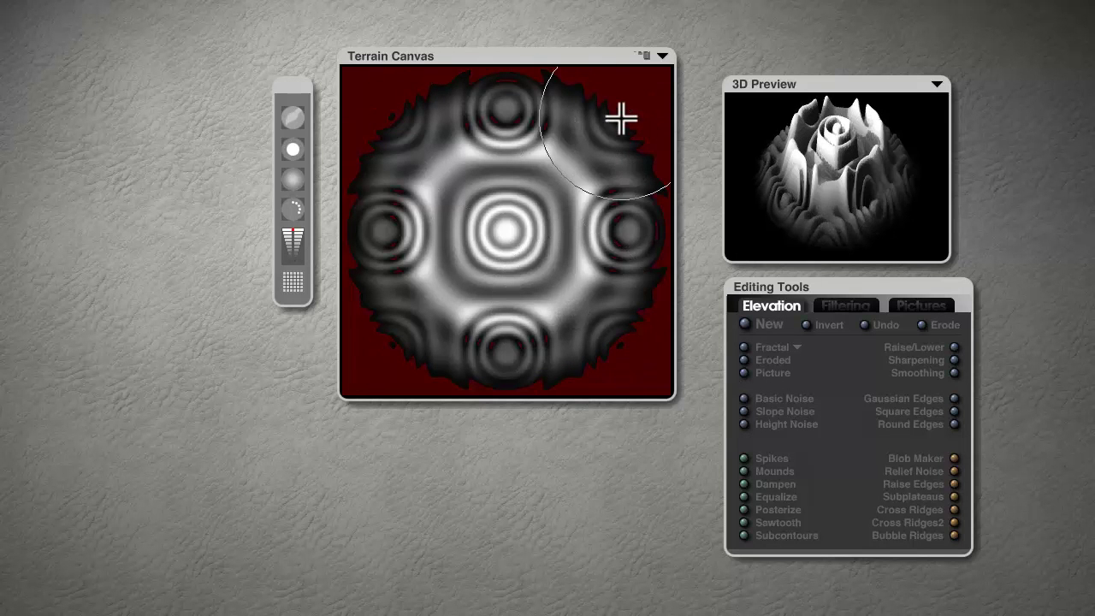
{"action": "left_click", "coordinate": [662, 56]}
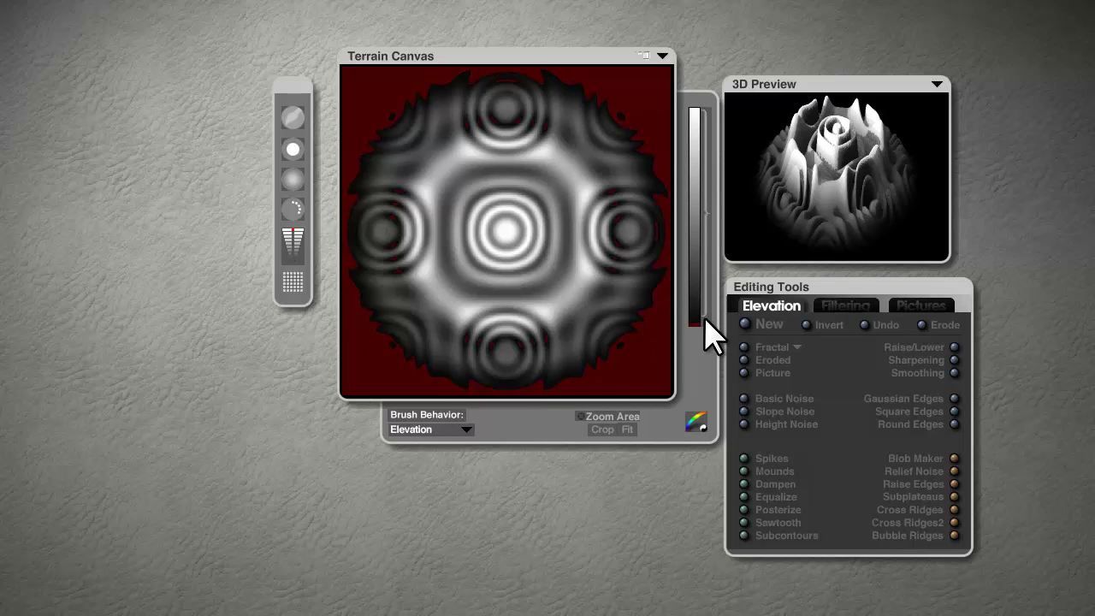
{"action": "mouse_move", "coordinate": [703, 314]}
{"action": "left_mouse_down"}
{"action": "mouse_move", "coordinate": [708, 286]}
{"action": "mouse_move", "coordinate": [705, 297]}
{"action": "left_mouse_up"}
{"action": "mouse_move", "coordinate": [700, 256]}
{"action": "left_mouse_down"}
{"action": "mouse_move", "coordinate": [696, 68]}
{"action": "mouse_move", "coordinate": [697, 97]}
{"action": "left_mouse_up"}
{"action": "mouse_move", "coordinate": [697, 169]}
{"action": "left_mouse_down"}
{"action": "mouse_move", "coordinate": [682, 304]}
{"action": "mouse_move", "coordinate": [694, 120]}
{"action": "left_mouse_up"}
{"action": "mouse_move", "coordinate": [703, 325]}
{"action": "left_mouse_down"}
{"action": "mouse_move", "coordinate": [702, 256]}
{"action": "mouse_move", "coordinate": [702, 320]}
{"action": "left_mouse_up"}
{"action": "mouse_move", "coordinate": [705, 109]}
{"action": "left_mouse_down"}
{"action": "mouse_move", "coordinate": [711, 208]}
{"action": "mouse_move", "coordinate": [710, 97]}
{"action": "mouse_move", "coordinate": [708, 106]}
{"action": "left_mouse_up"}
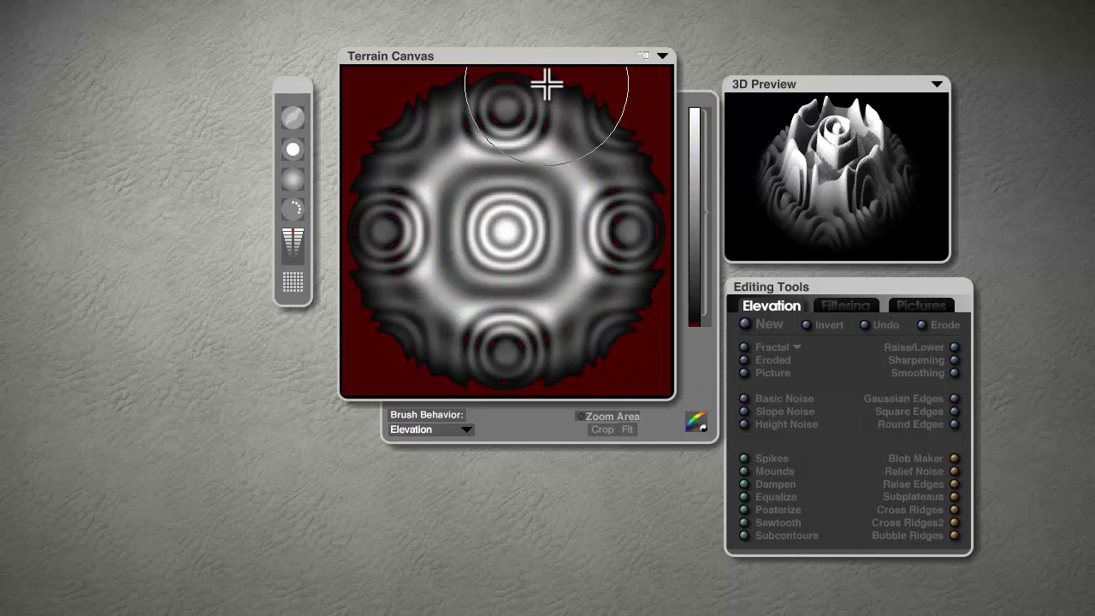
{"action": "left_click", "coordinate": [660, 57]}
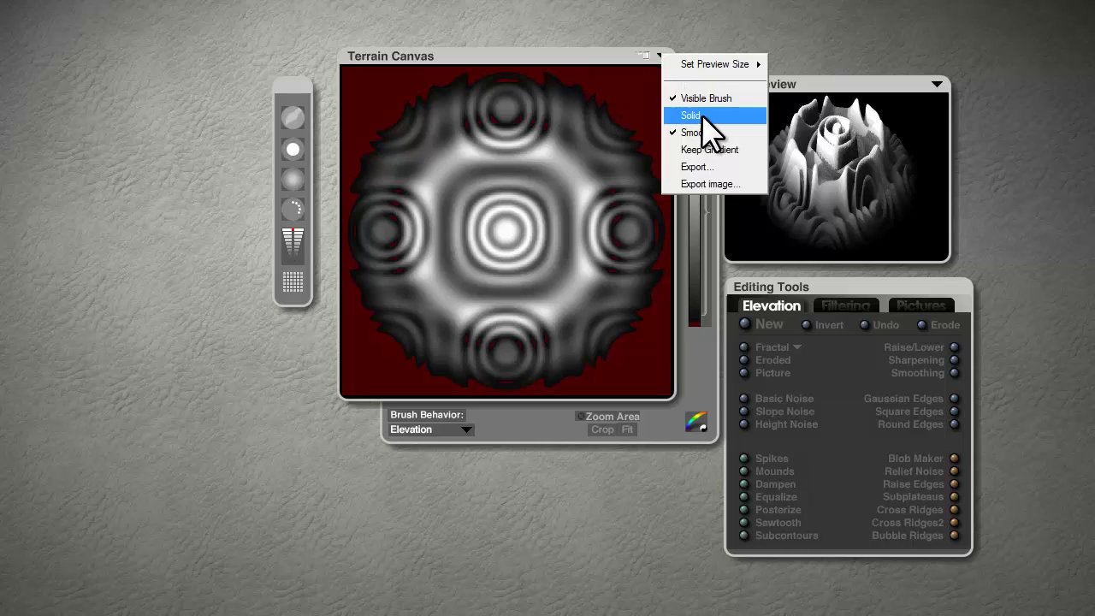
Switch the Terrain Canvas preview to Solid display.
{"action": "left_click", "coordinate": [703, 117]}
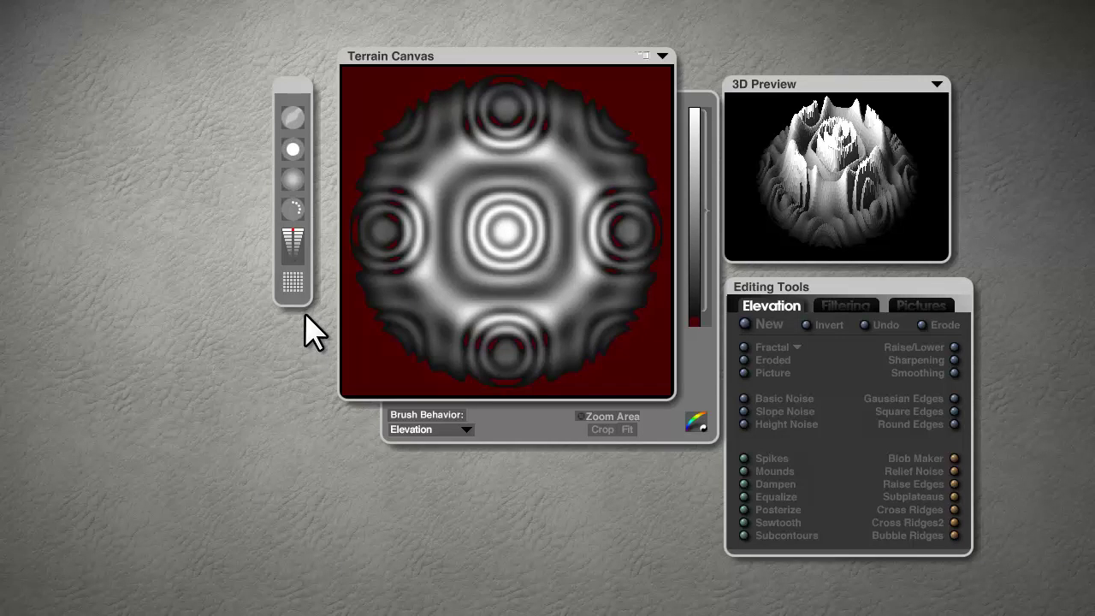
Set the terrain grid resolution to 1024 (massive resolution).
{"action": "left_click", "coordinate": [292, 280]}
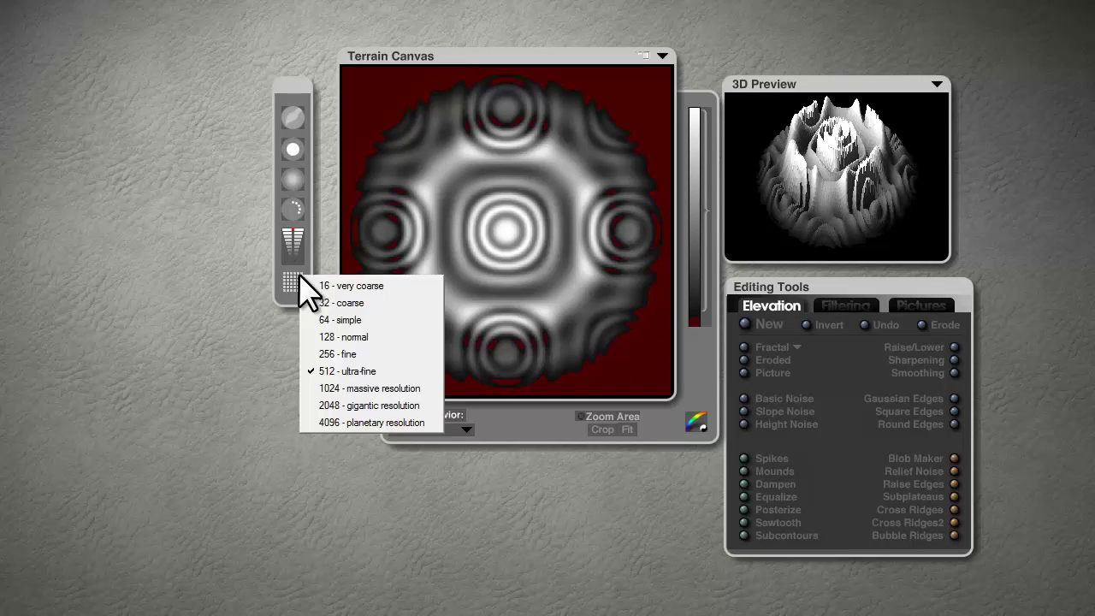
{"action": "left_click", "coordinate": [386, 389]}
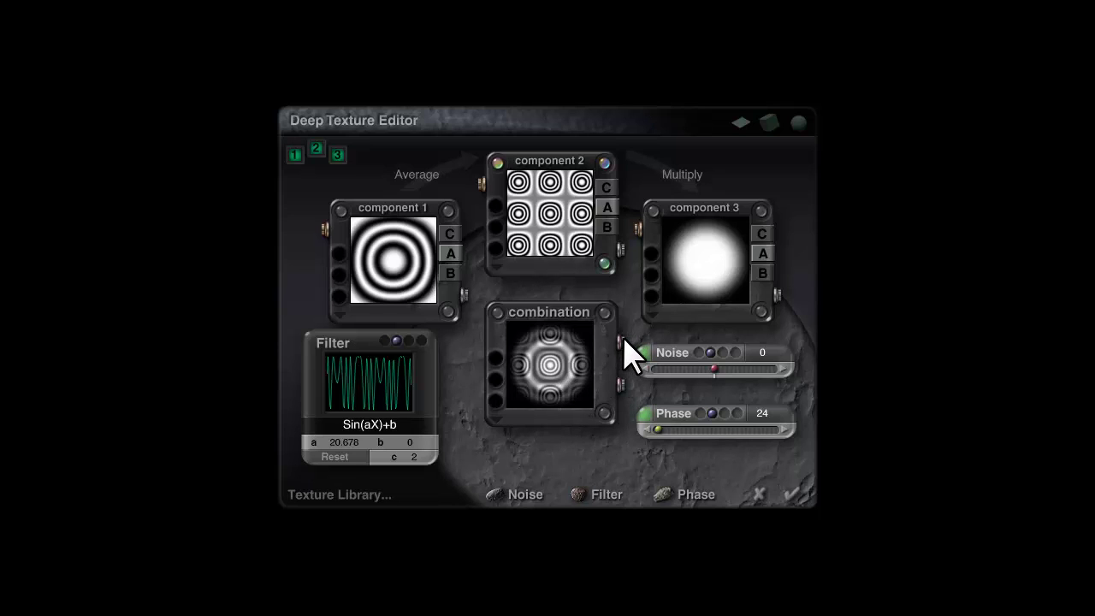
Add the ring texture to the texture library as preset 'Target pattern for TE DTE'.
{"action": "left_click", "coordinate": [623, 337]}
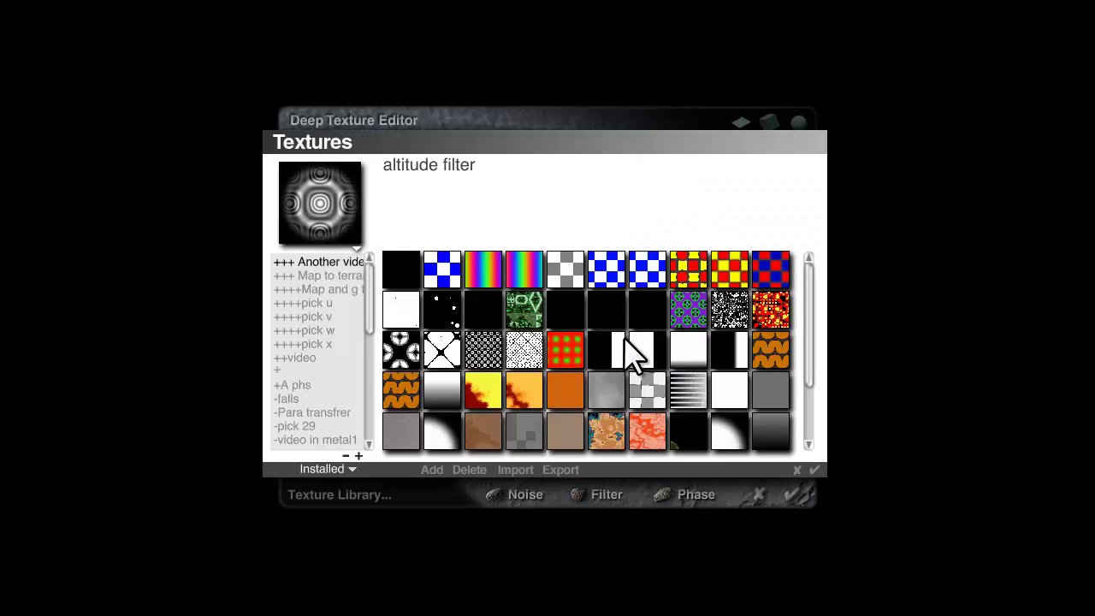
{"action": "left_click", "coordinate": [434, 470]}
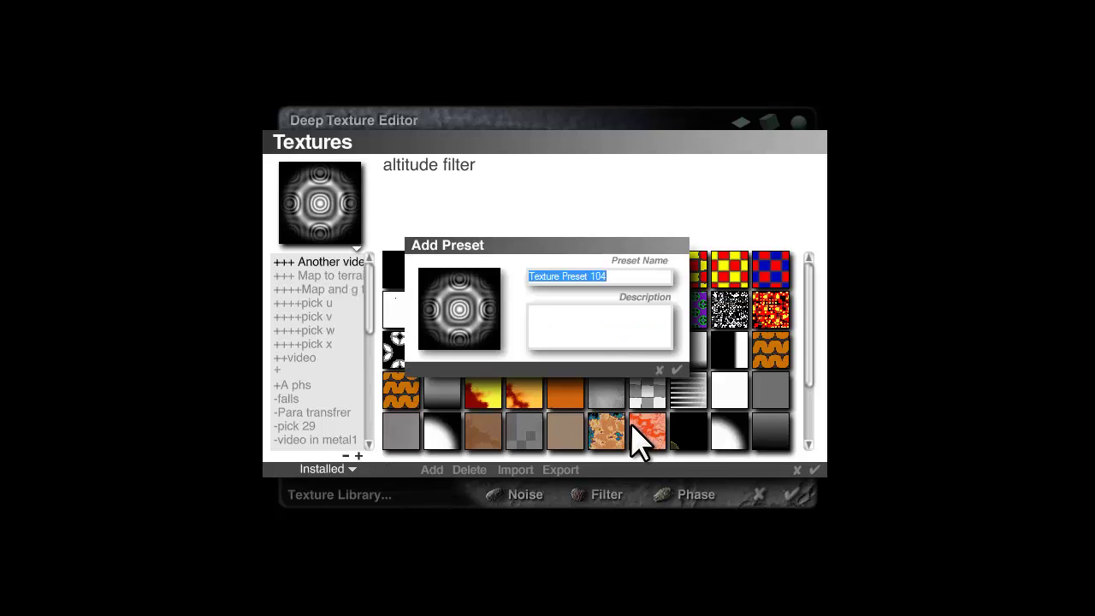
{"action": "type", "text": "Target pattern for TE DTE"}
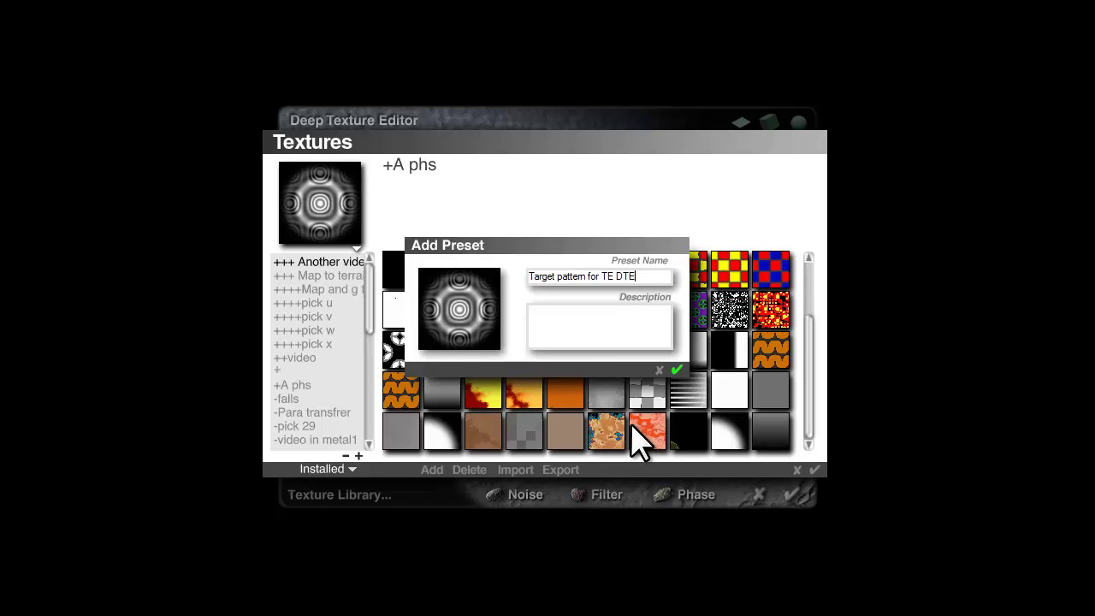
{"action": "key", "text": "Return"}
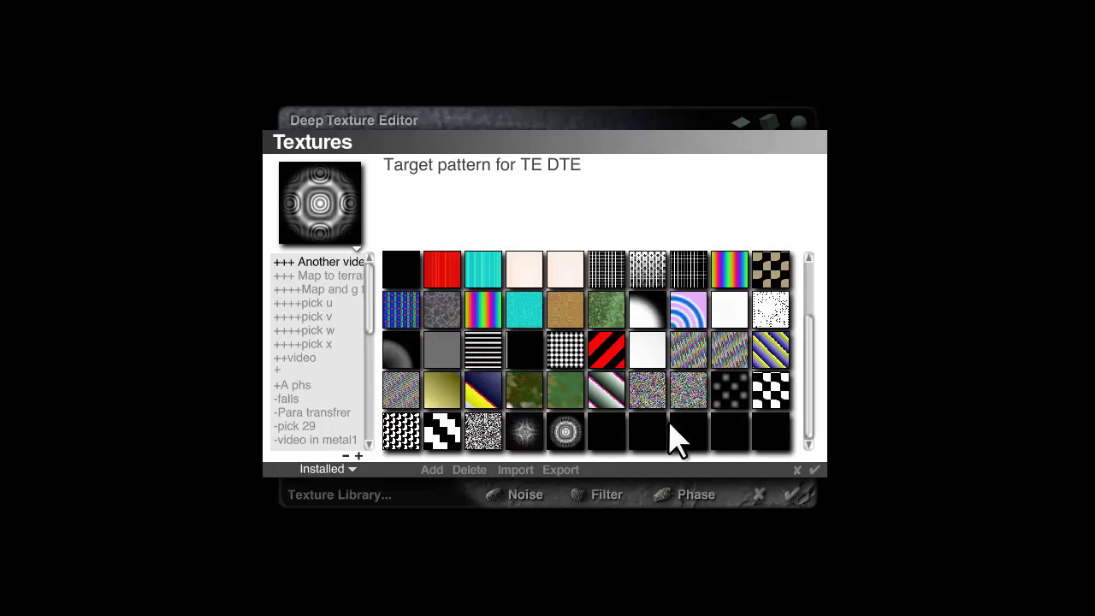
{"action": "left_click", "coordinate": [817, 473]}
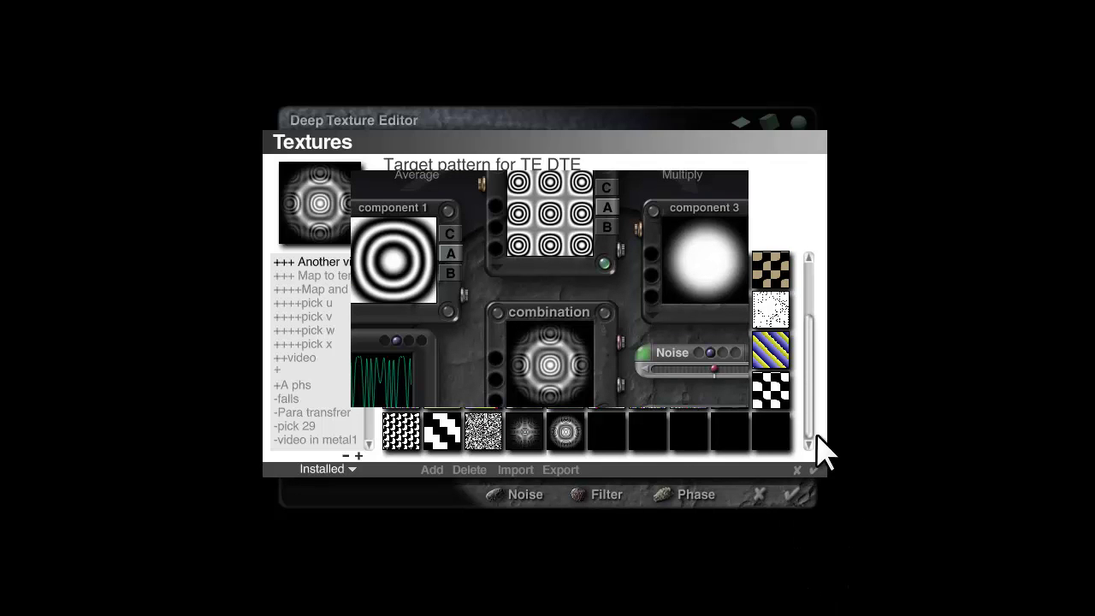
Accept the Deep Texture Editor and terrain editor changes to return to the sculpted lattice.
{"action": "left_click", "coordinate": [793, 495]}
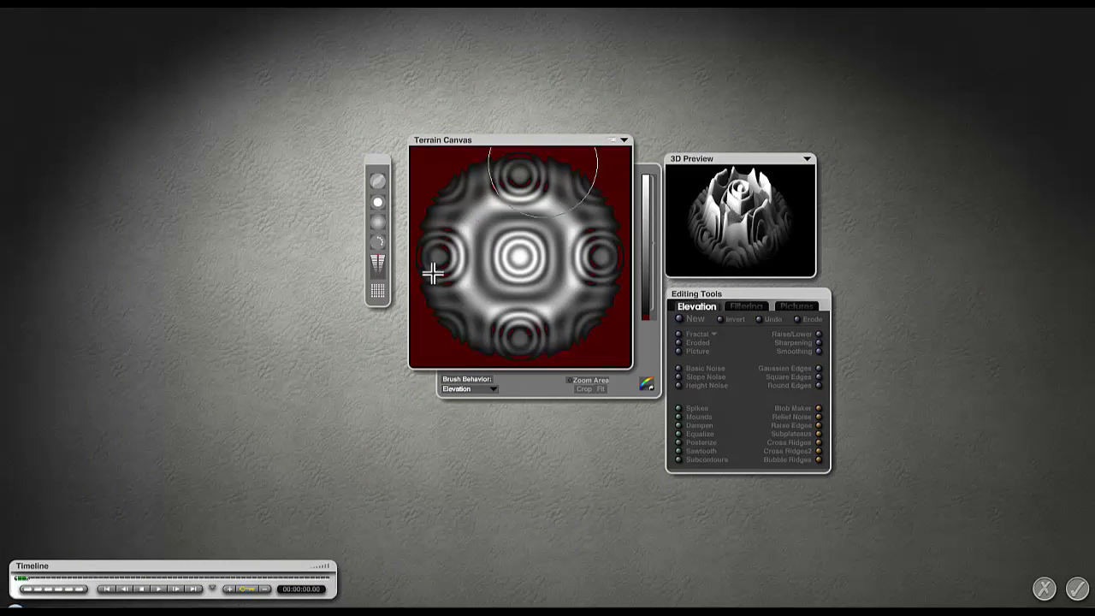
{"action": "left_click", "coordinate": [1076, 587]}
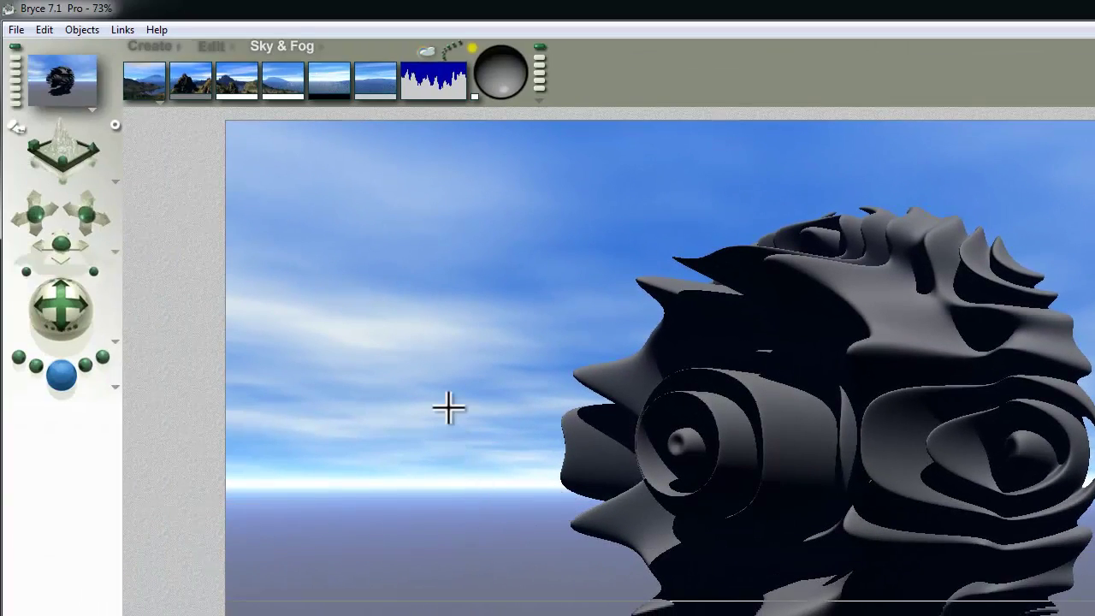
Export the lattice as a Wavefront OBJ (Mesh Export) file named Object1.
{"action": "left_click", "coordinate": [15, 30]}
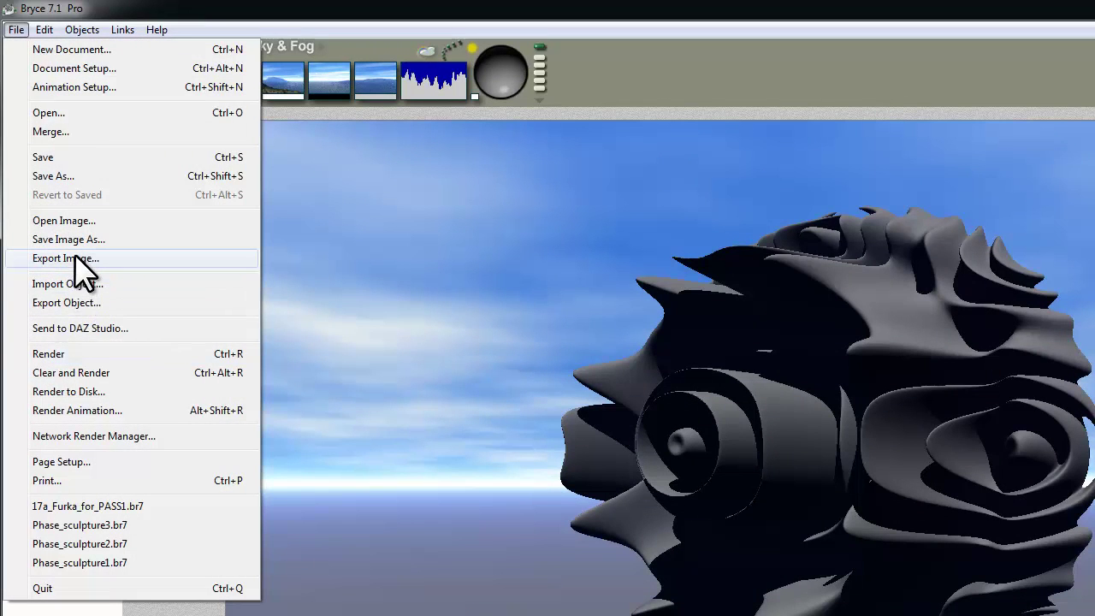
{"action": "left_click", "coordinate": [90, 304]}
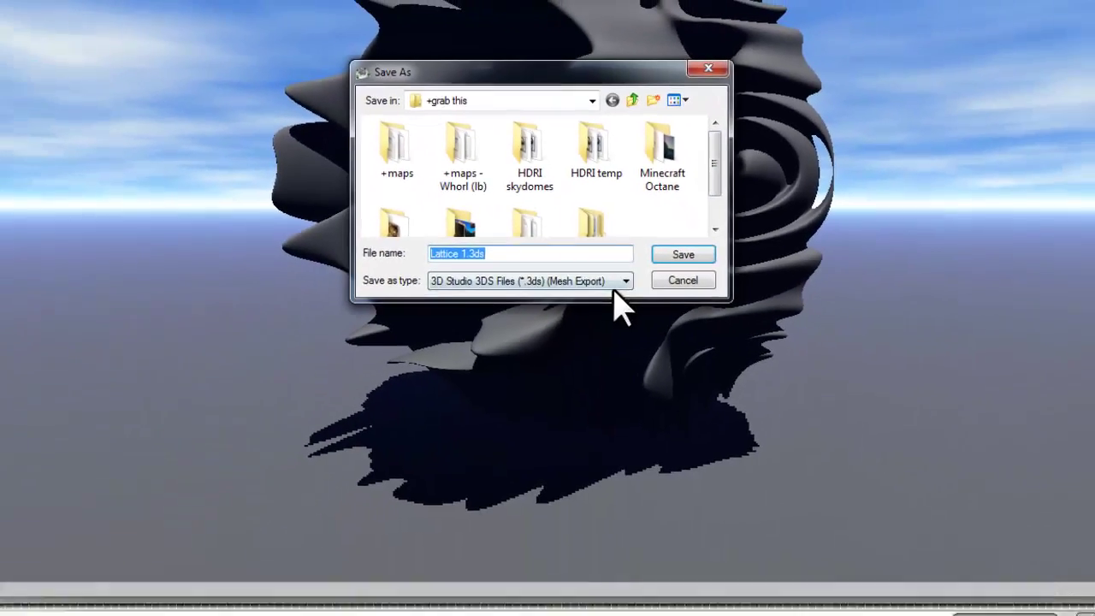
{"action": "left_click", "coordinate": [665, 392]}
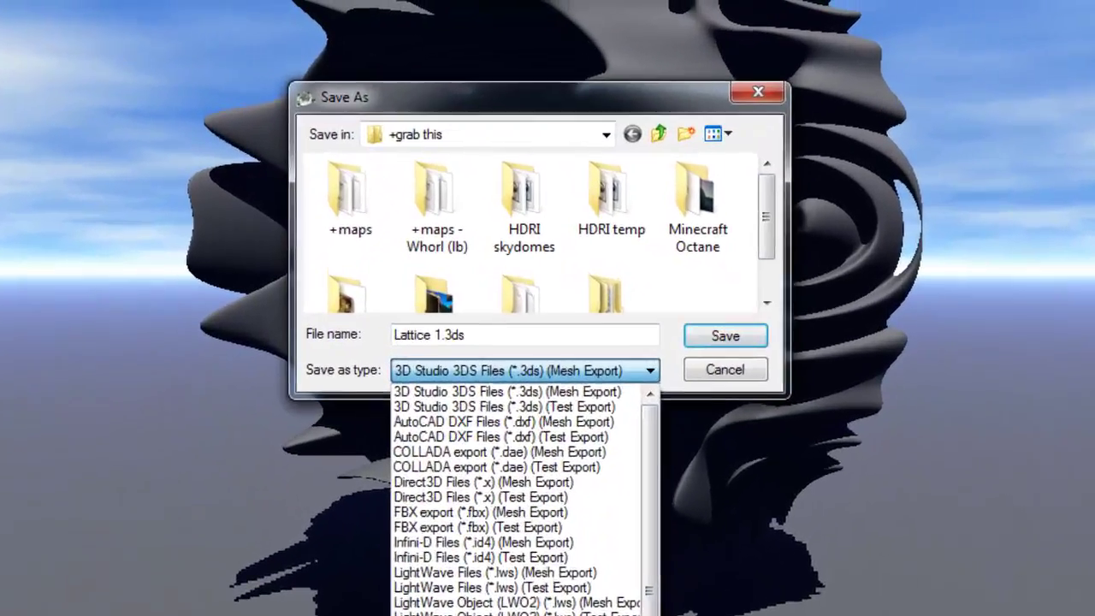
{"action": "left_click", "coordinate": [532, 610]}
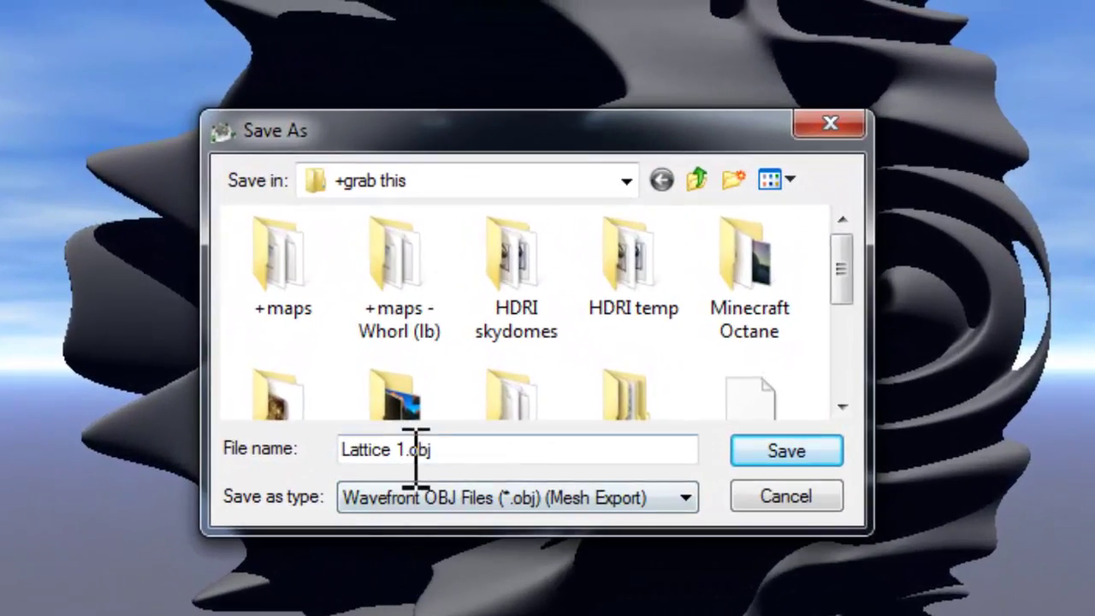
{"action": "left_click_drag", "start_coordinate": [409, 449], "coordinate": [156, 476]}
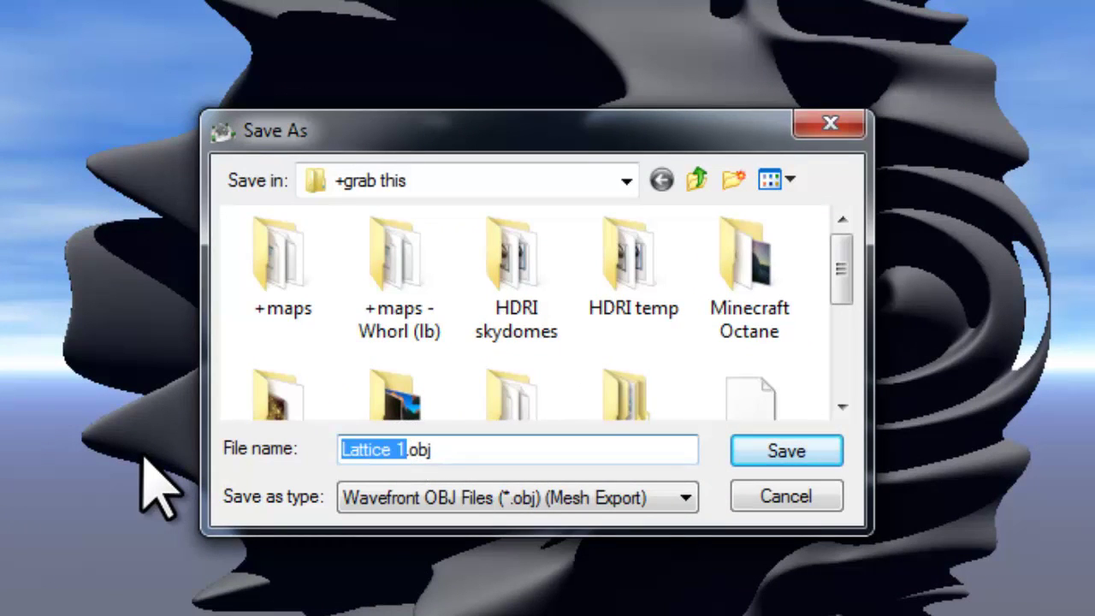
{"action": "type", "text": "Object1"}
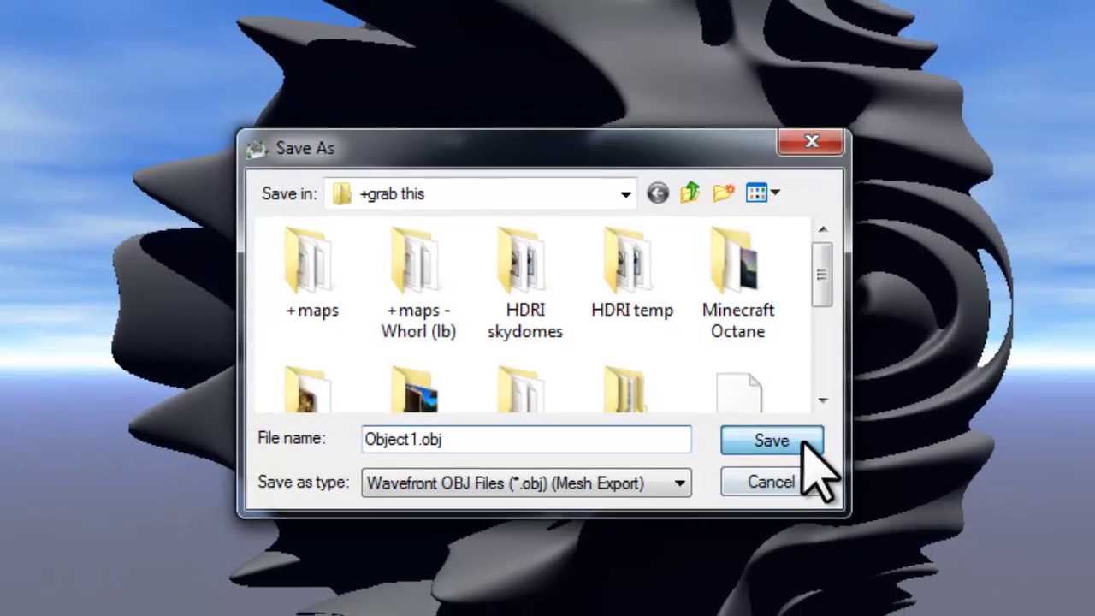
{"action": "left_click", "coordinate": [804, 449]}
Raise the export mesh to 2848680 polygons and inspect the ring detail in the preview.
{"action": "left_click_drag", "start_coordinate": [445, 332], "coordinate": [459, 420]}
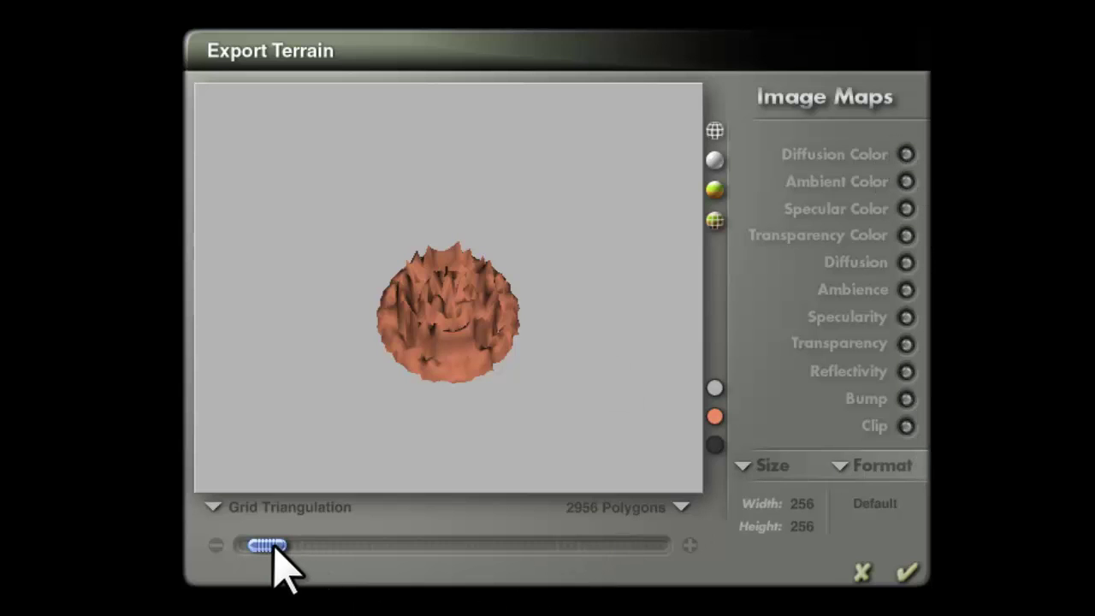
{"action": "mouse_move", "coordinate": [267, 545]}
{"action": "left_mouse_down"}
{"action": "mouse_move", "coordinate": [391, 545]}
{"action": "mouse_move", "coordinate": [276, 545]}
{"action": "mouse_move", "coordinate": [288, 545]}
{"action": "left_mouse_up"}
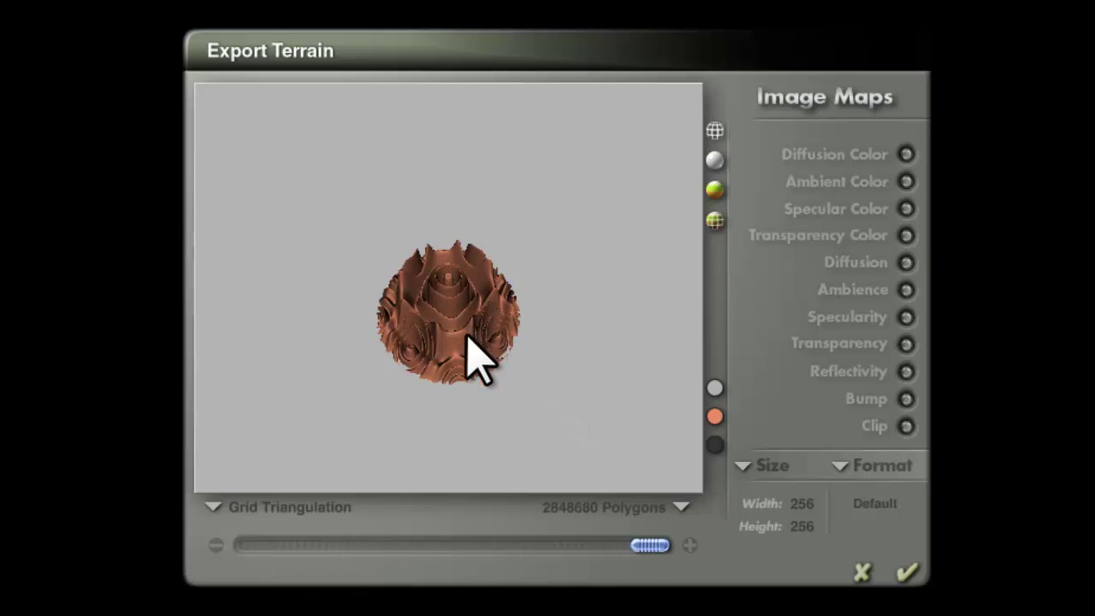
{"action": "left_click_drag", "start_coordinate": [466, 336], "coordinate": [425, 418]}
{"action": "left_click_drag", "start_coordinate": [389, 425], "coordinate": [399, 379]}
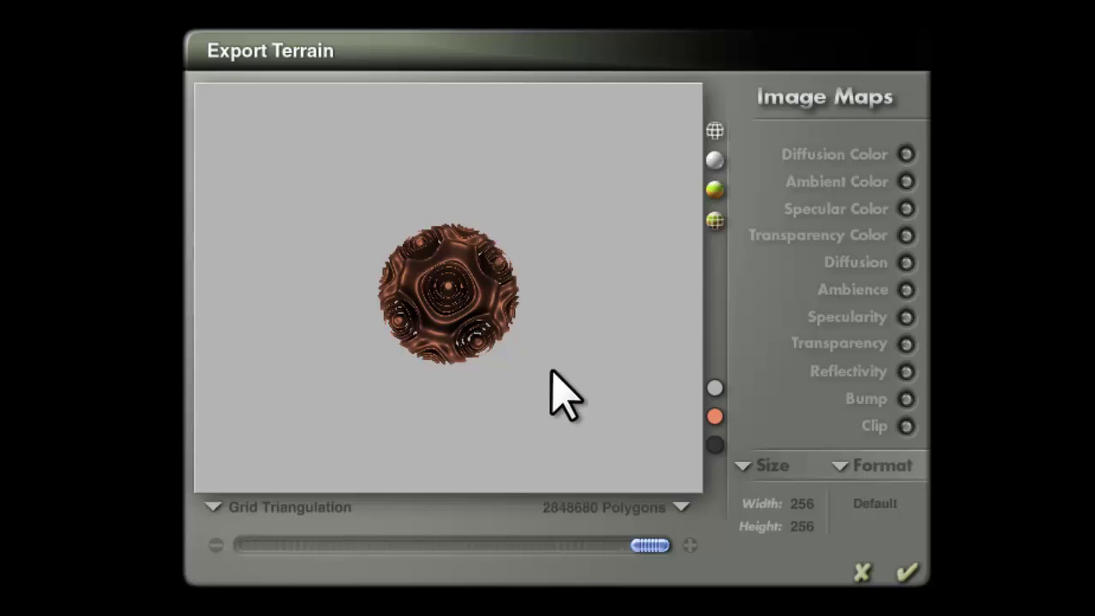
Confirm the Export Terrain settings so the OBJ vertexes and faces start writing.
{"action": "left_click", "coordinate": [910, 572]}
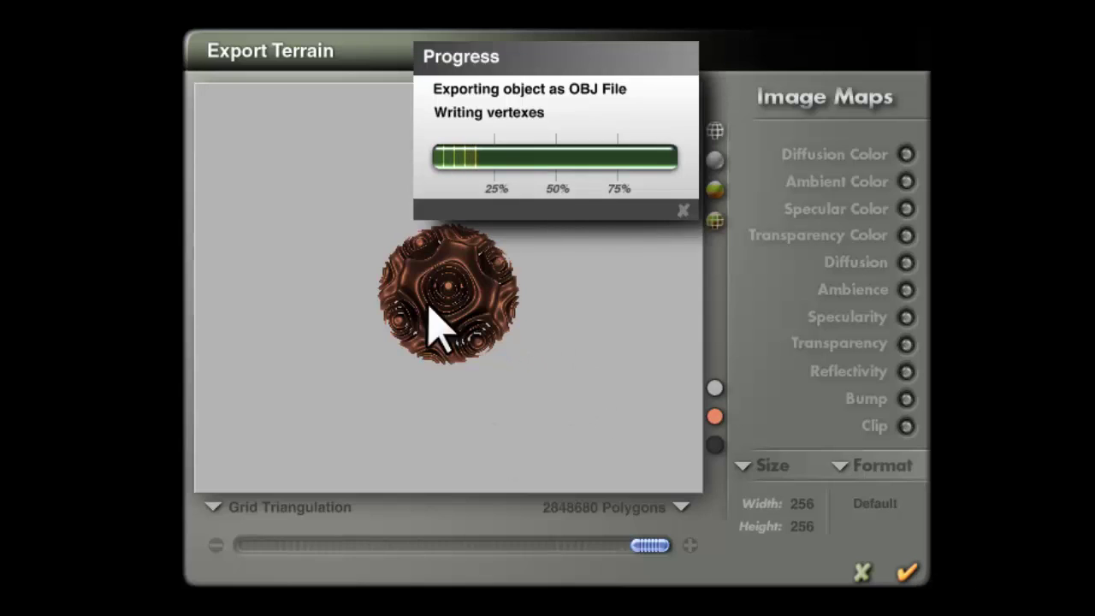